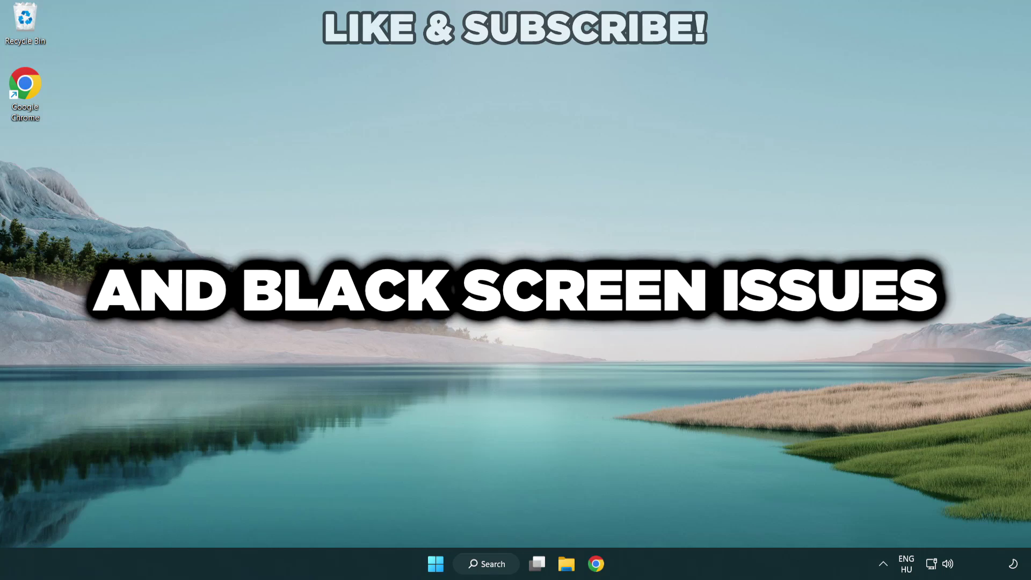
- Open taskbar Search to look up 'device manager'
{"action": "left_click", "coordinate": [492, 564]}
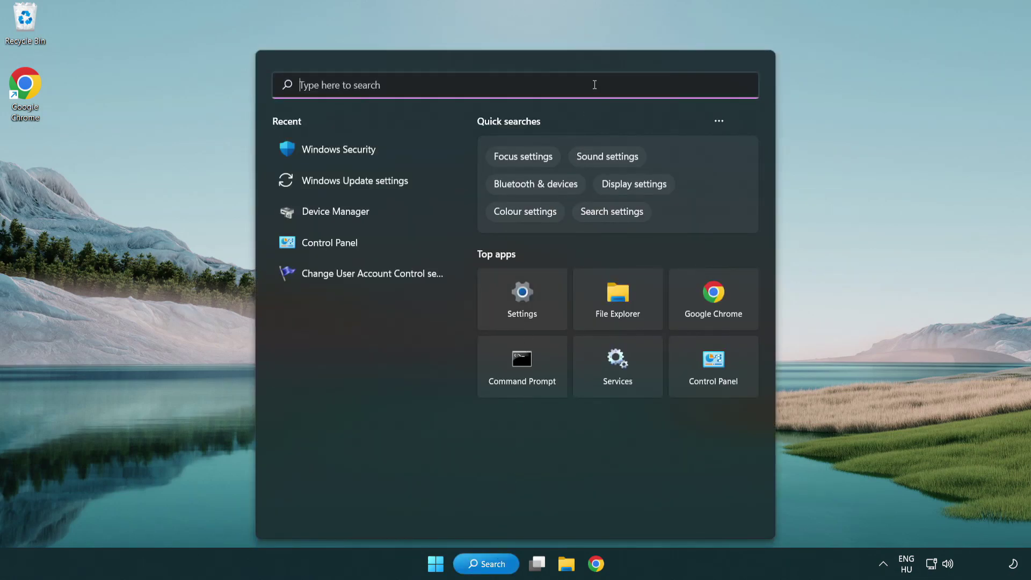
{"action": "type", "text": "devic"}
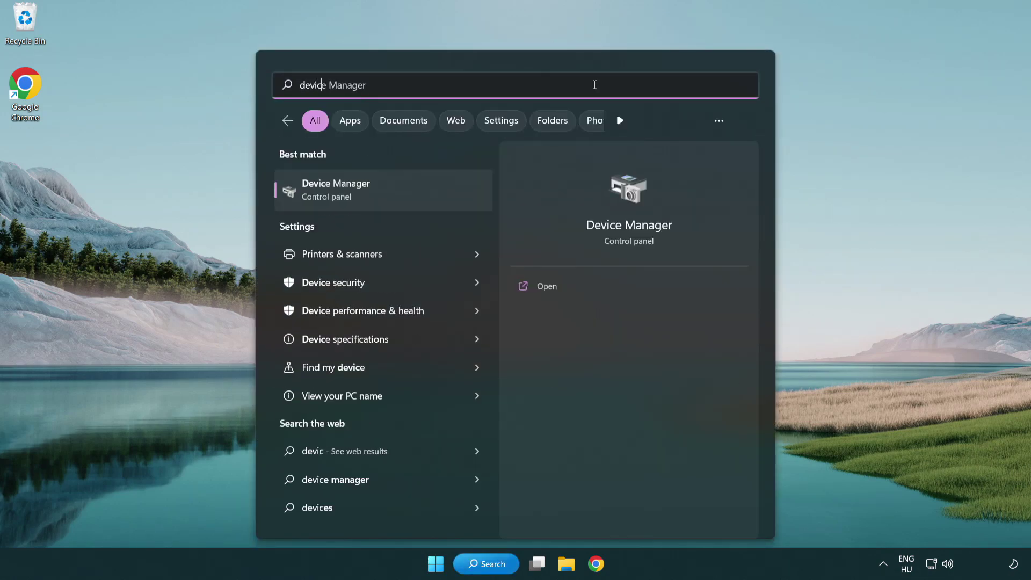
{"action": "type", "text": "e manager"}
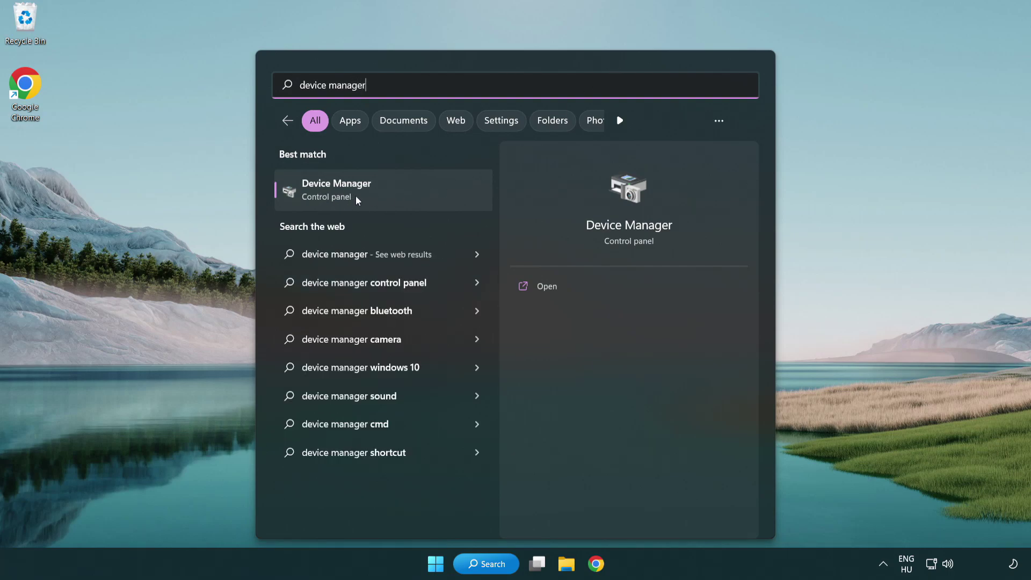
- Launch Device Manager, expand Display adapters and right-click the VMware SVGA 3D adapter
{"action": "left_click", "coordinate": [413, 198]}
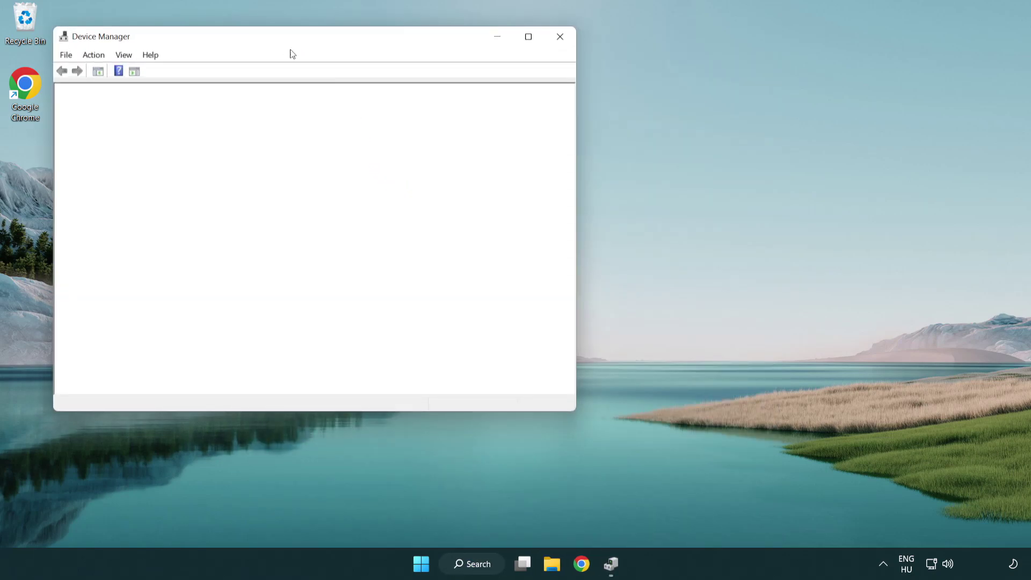
{"action": "left_click_drag", "start_coordinate": [281, 41], "coordinate": [454, 104]}
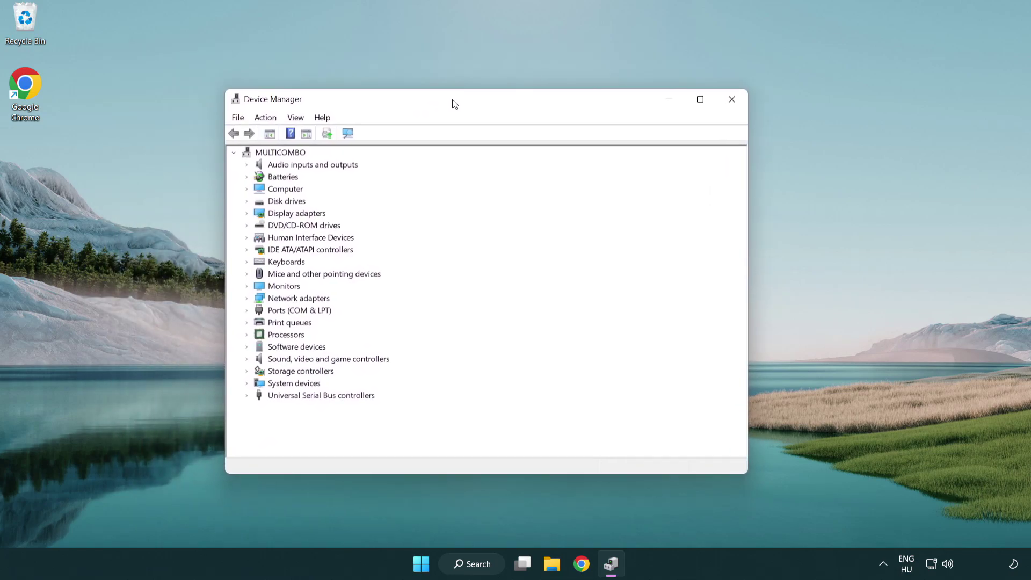
{"action": "left_click", "coordinate": [287, 215]}
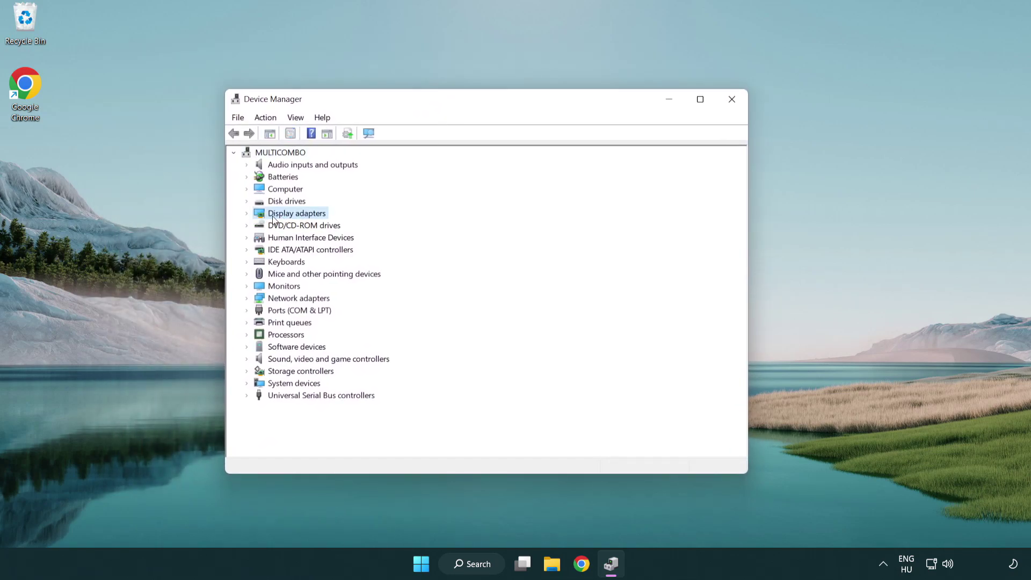
{"action": "left_click", "coordinate": [247, 213]}
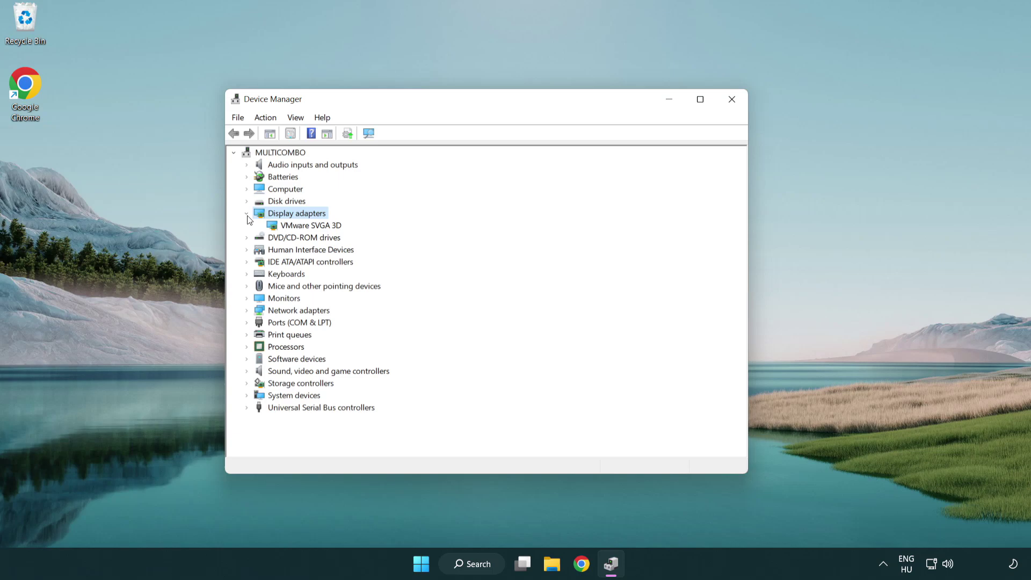
{"action": "left_click", "coordinate": [307, 229]}
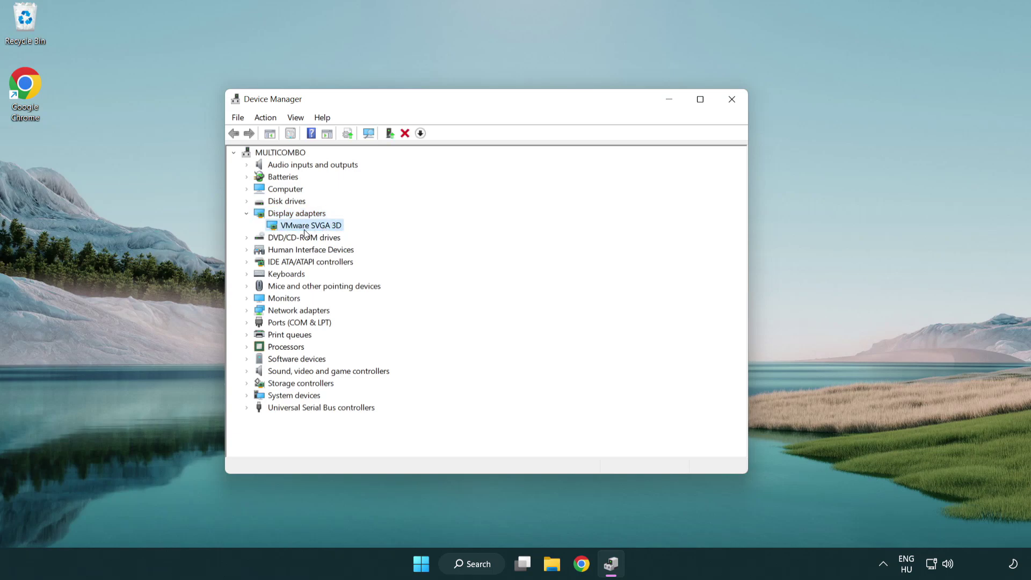
{"action": "right_click", "coordinate": [307, 230]}
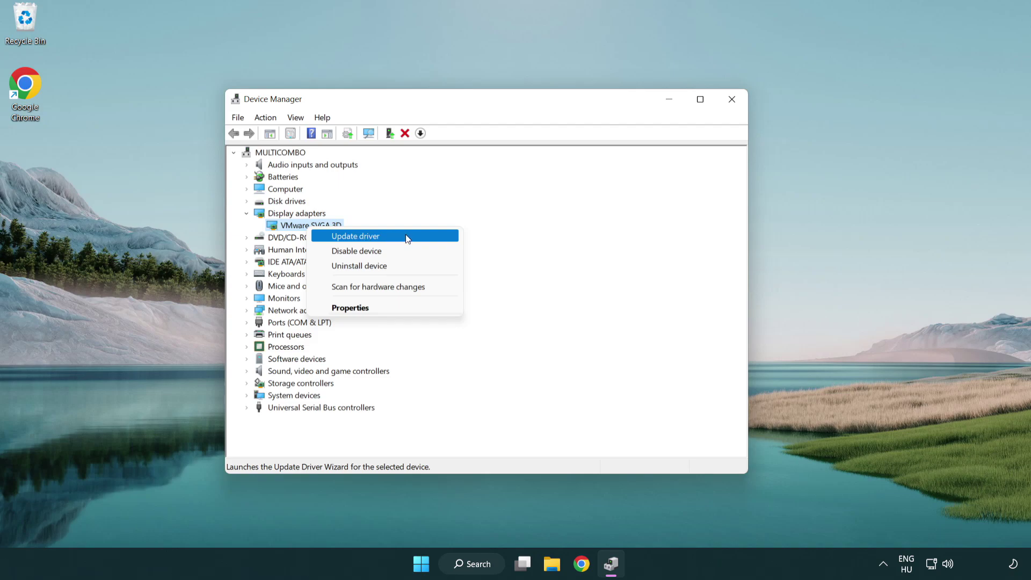
- Search automatically for a VMware SVGA 3D driver, dismiss the 'best drivers installed' result, and close Device Manager
{"action": "left_click", "coordinate": [407, 237]}
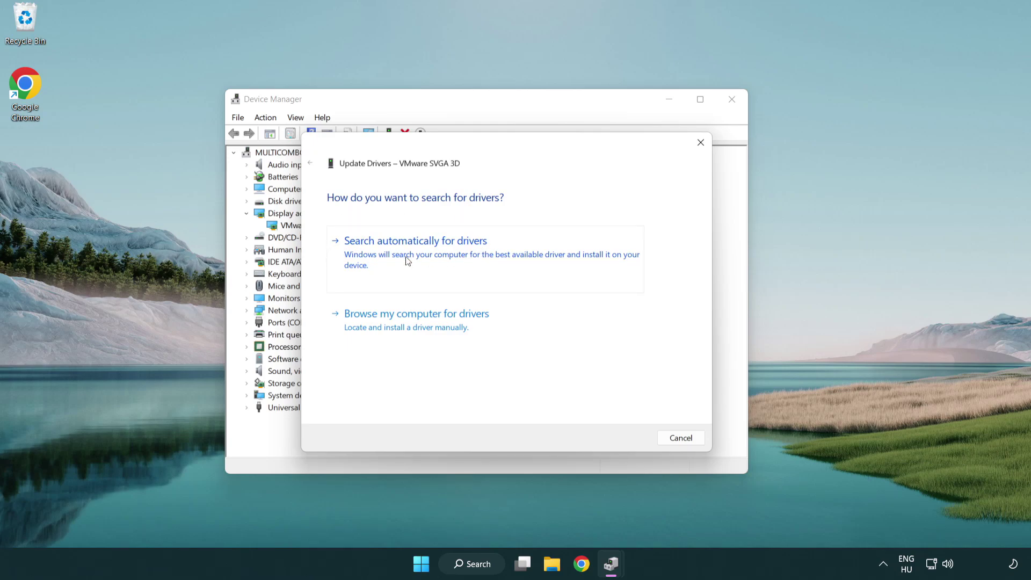
{"action": "left_click", "coordinate": [454, 251]}
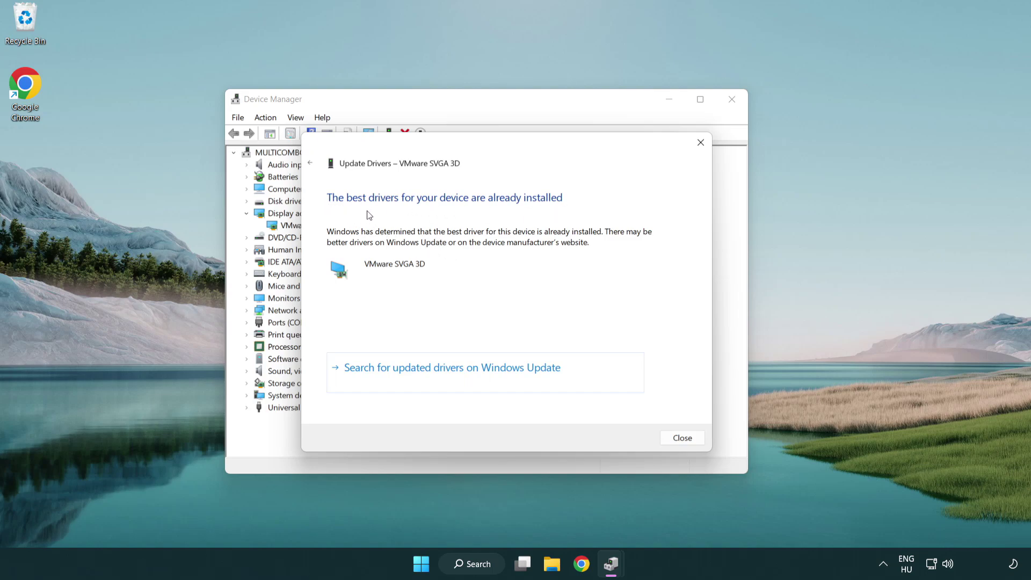
{"action": "left_click", "coordinate": [683, 438]}
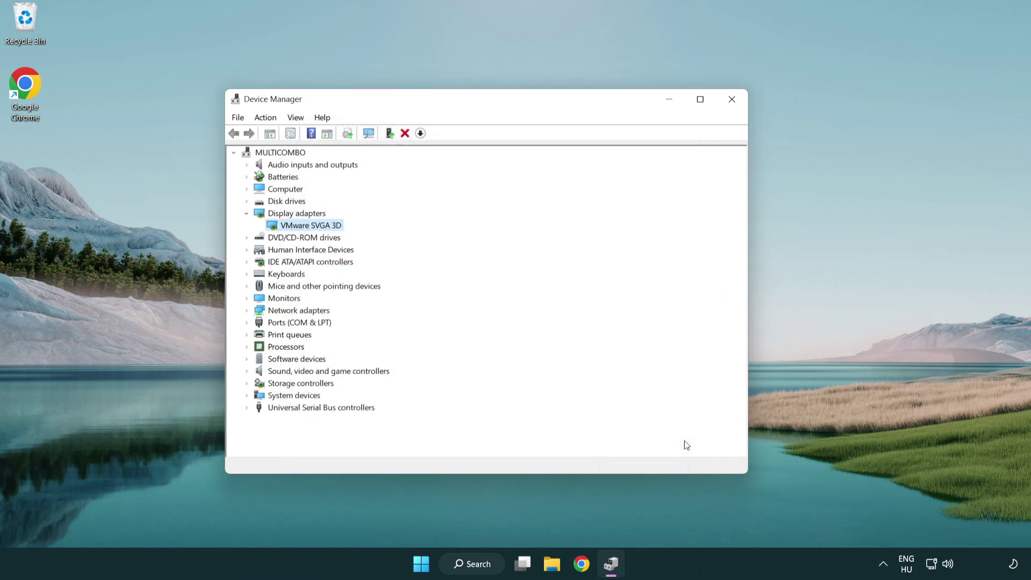
{"action": "left_click", "coordinate": [732, 100]}
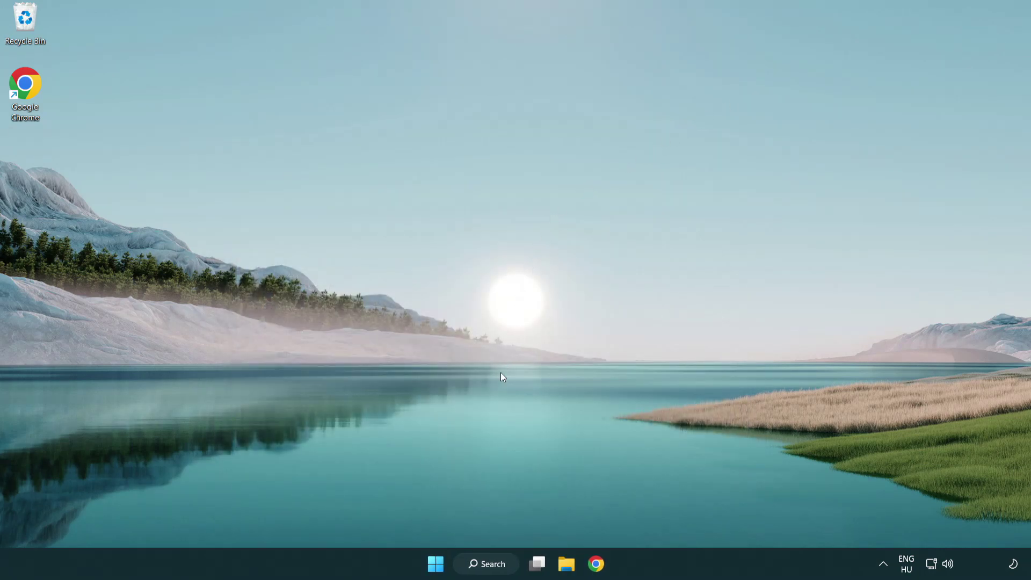
- Search 'update' and open the Windows Update settings
{"action": "left_click", "coordinate": [490, 564]}
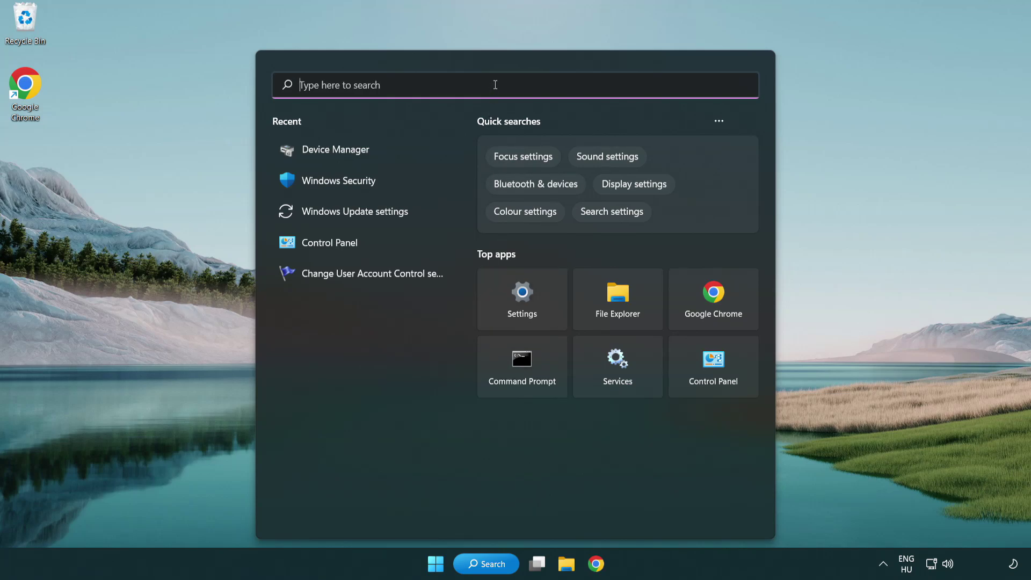
{"action": "type", "text": "update"}
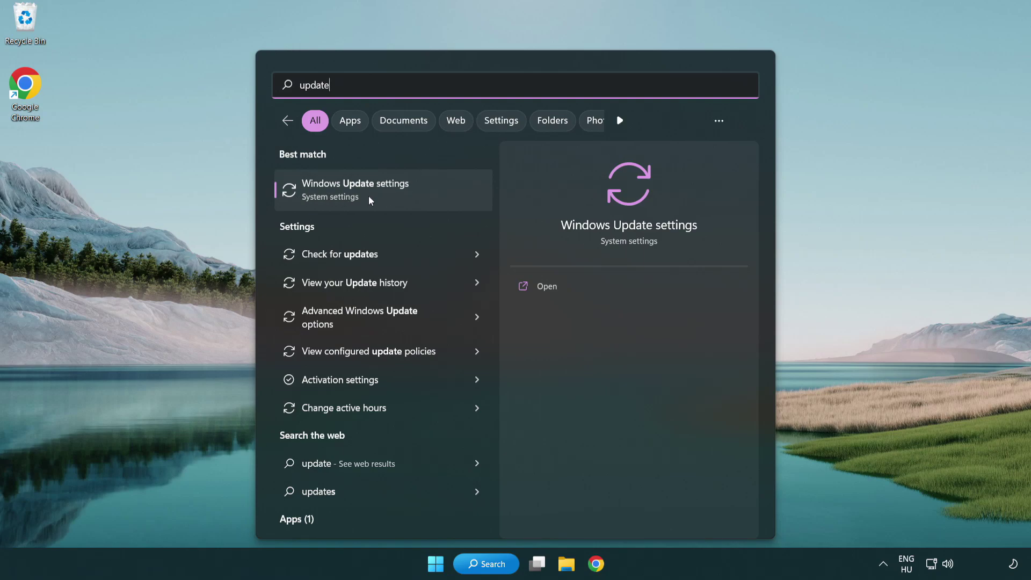
{"action": "left_click", "coordinate": [401, 194]}
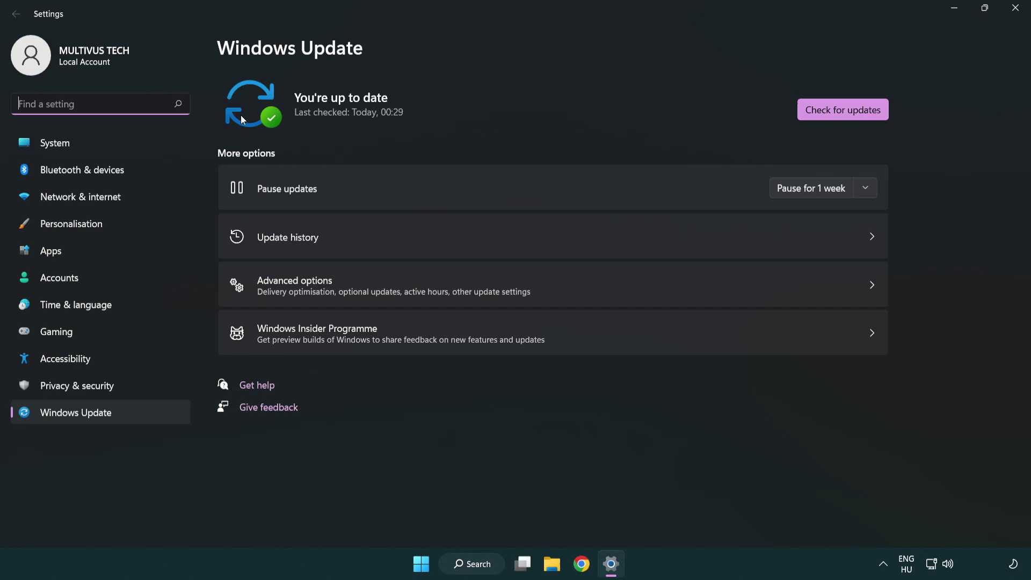
- Check for updates, see 'You're up to date', and close Settings
{"action": "left_click", "coordinate": [864, 116]}
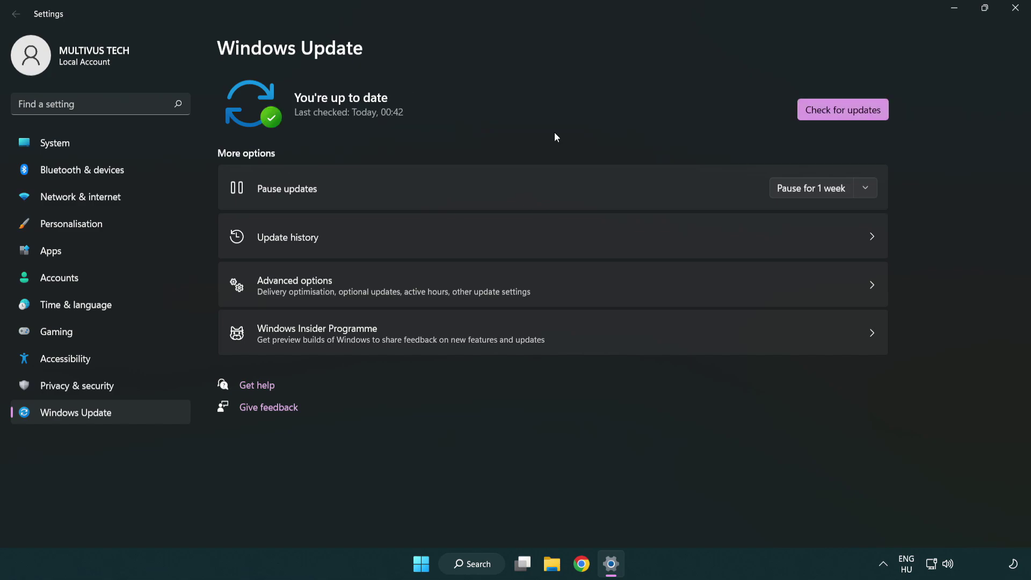
{"action": "left_click", "coordinate": [1013, 15]}
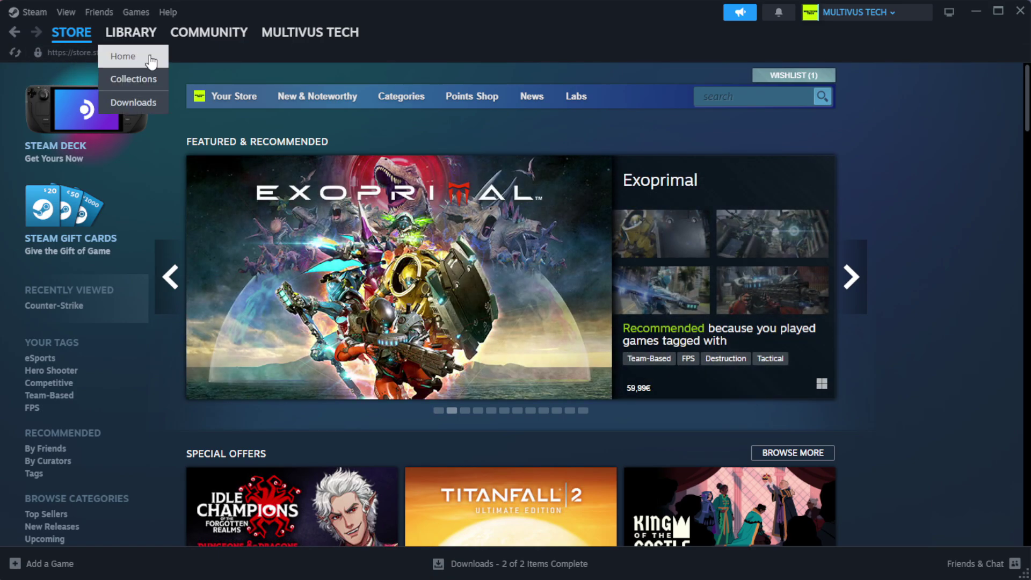
- Go to Steam's LIBRARY Home and right-click YOUR NOT WORKING GAME in Favorites
{"action": "left_click", "coordinate": [150, 58]}
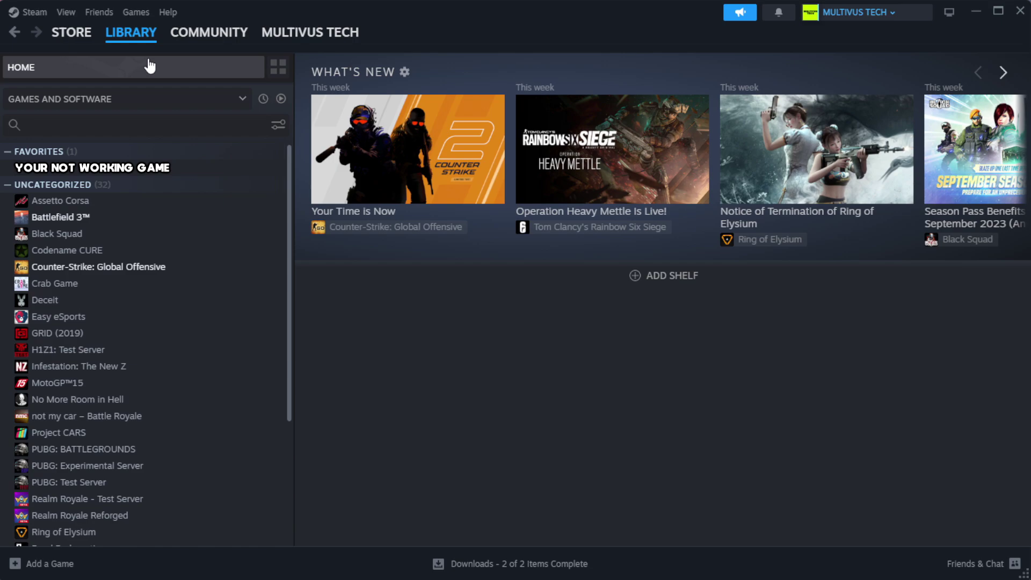
{"action": "right_click", "coordinate": [254, 173]}
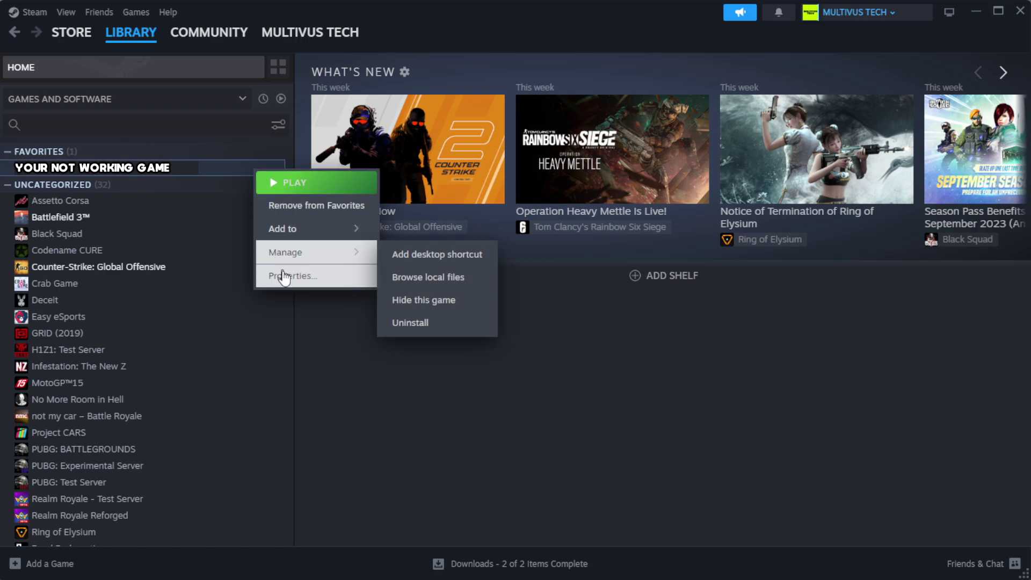
- Open the game's Properties and verify the integrity of its 1039 installed files
{"action": "left_click", "coordinate": [322, 281]}
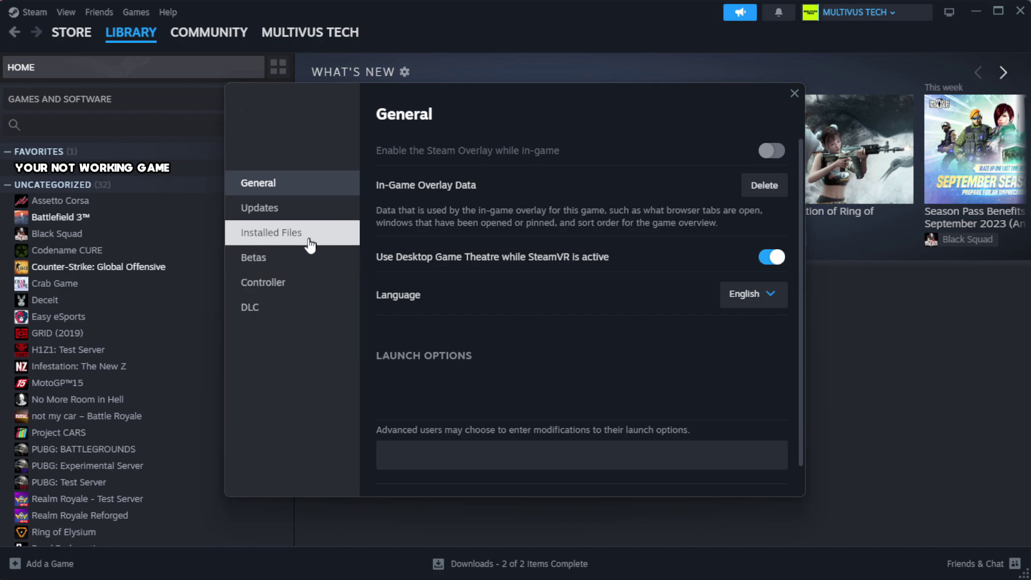
{"action": "left_click", "coordinate": [339, 244]}
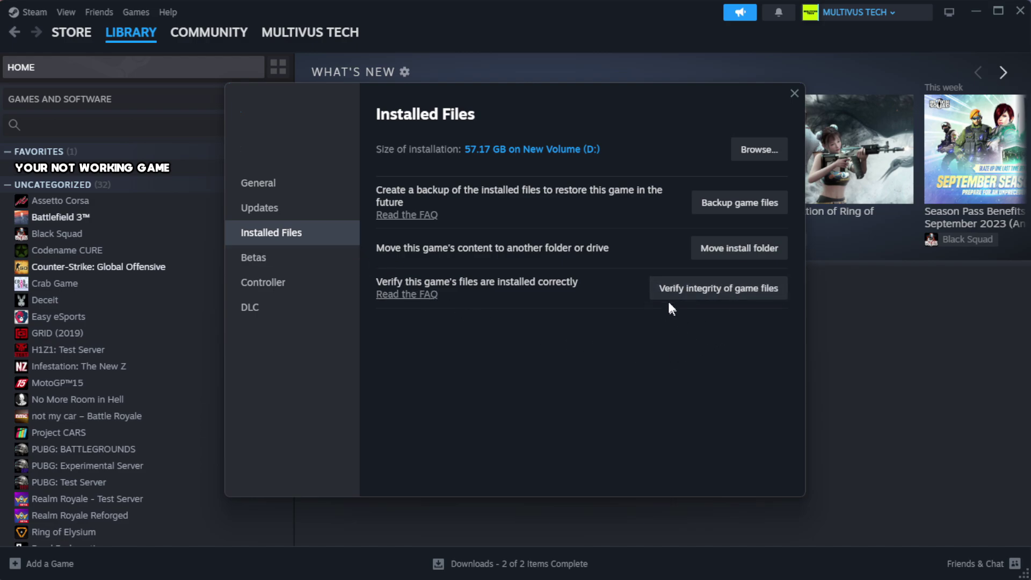
{"action": "left_click", "coordinate": [723, 295]}
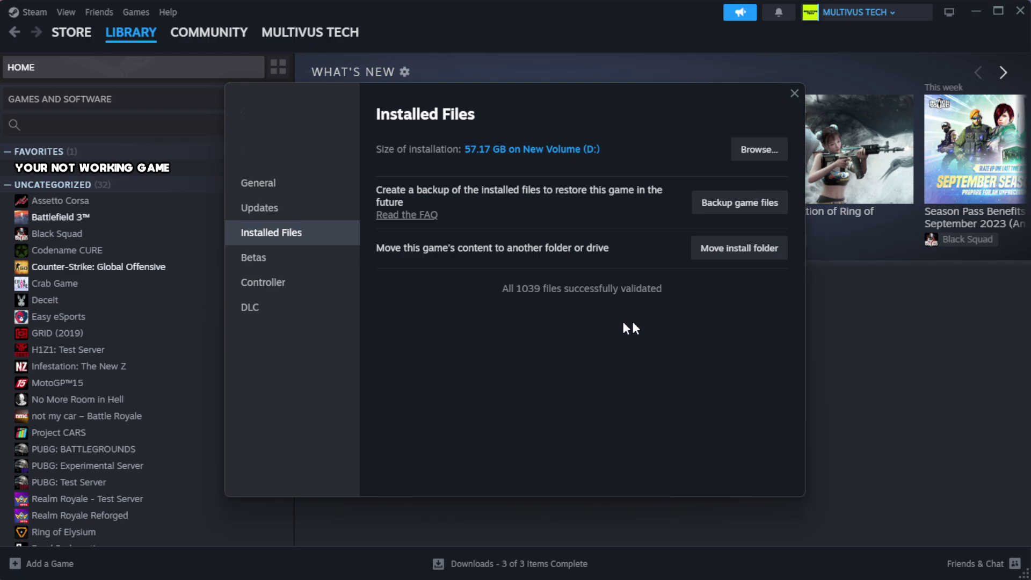
- Open the game's install folder and the YOUR NOT WORKING GAME shortcut's Properties
{"action": "left_click", "coordinate": [756, 157]}
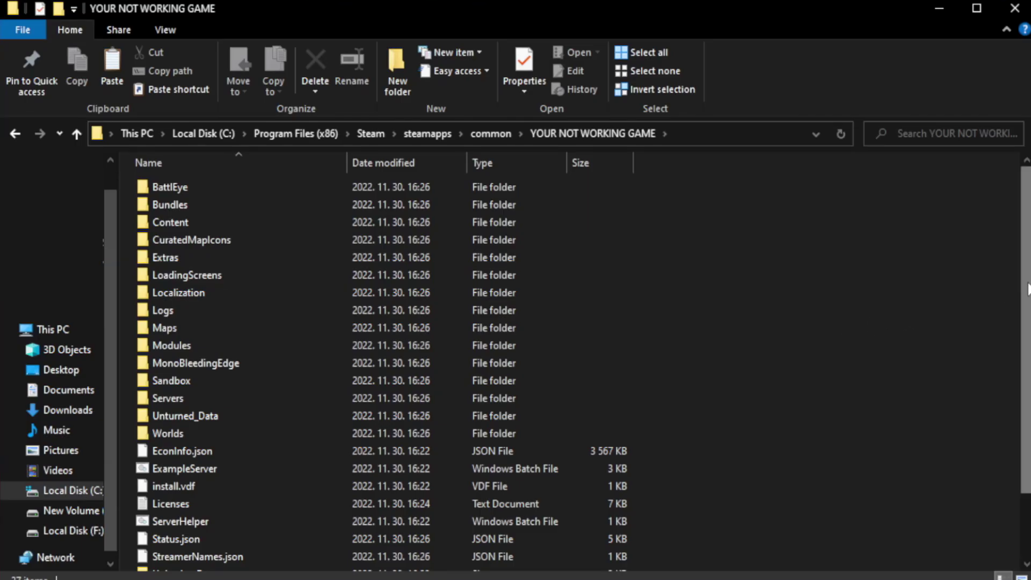
{"action": "left_click_drag", "start_coordinate": [1027, 321], "coordinate": [1029, 384]}
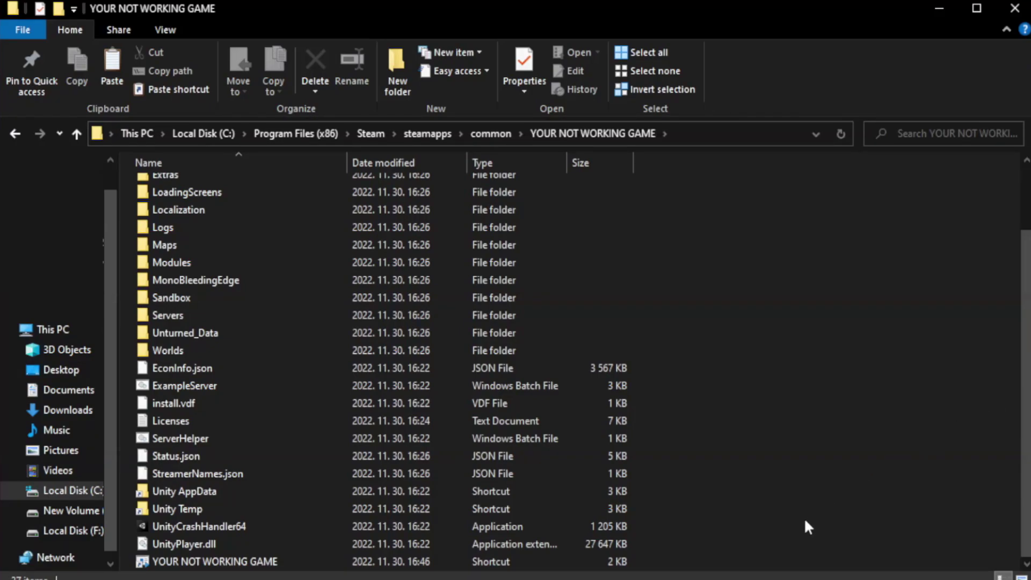
{"action": "left_click", "coordinate": [373, 562]}
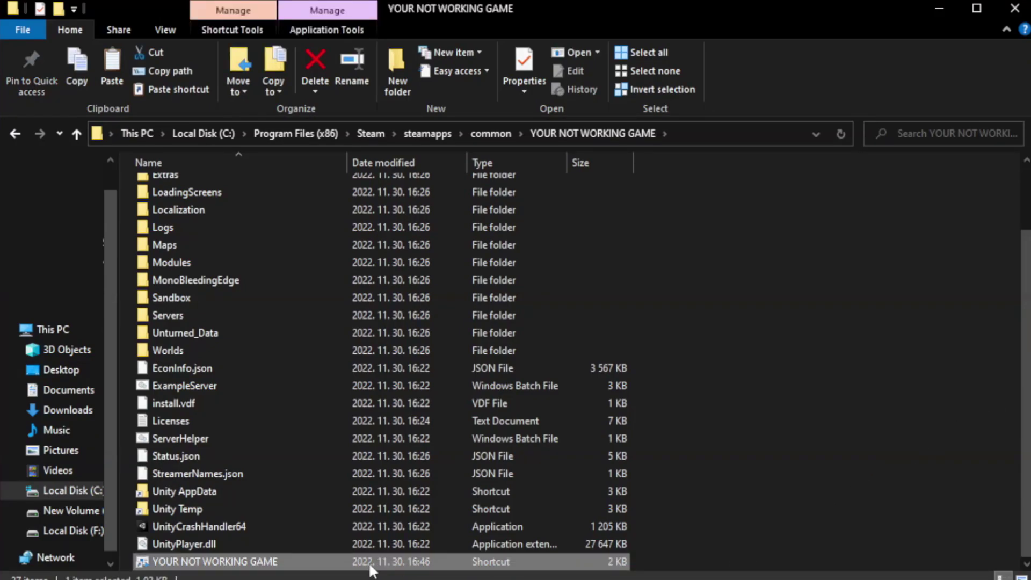
{"action": "right_click", "coordinate": [344, 558]}
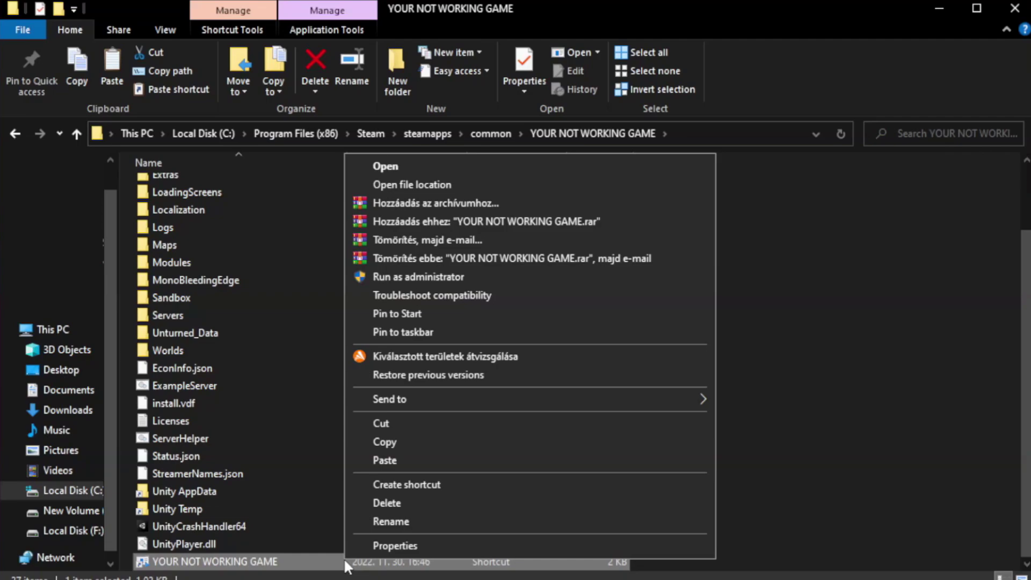
{"action": "left_click", "coordinate": [529, 551]}
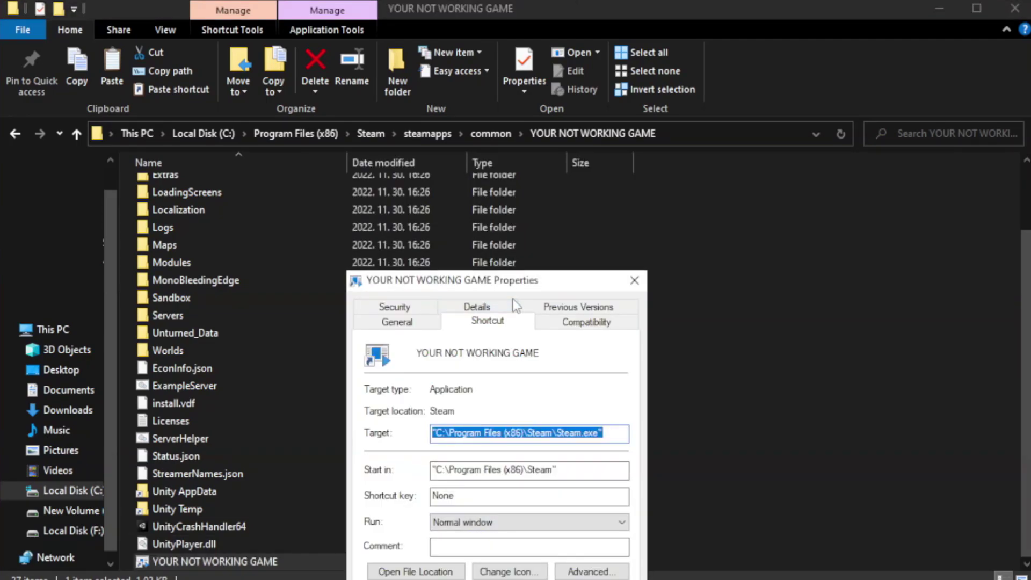
- Move the shortcut's Properties dialog up and show its Compatibility settings
{"action": "left_click_drag", "start_coordinate": [520, 286], "coordinate": [519, 106]}
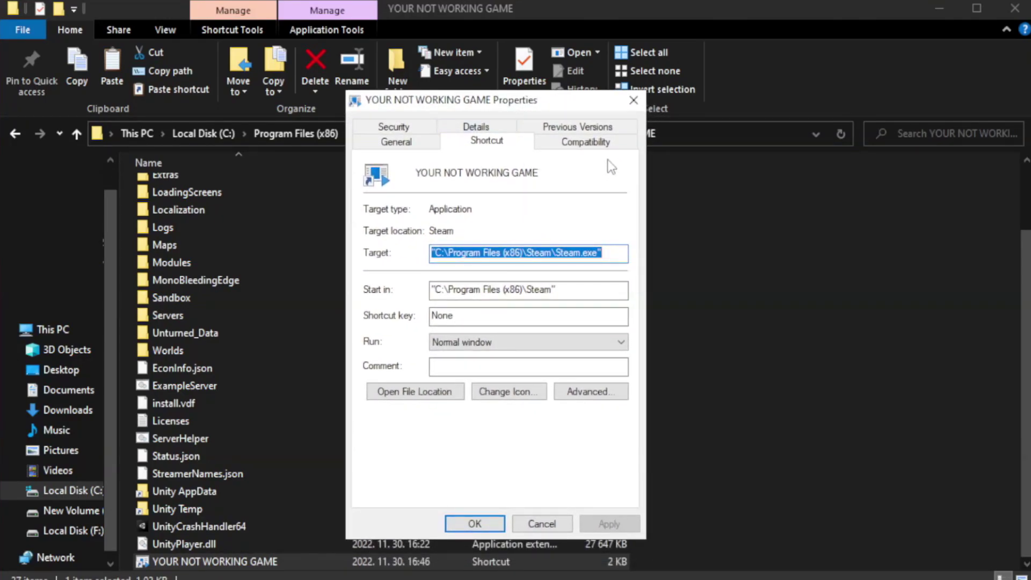
{"action": "left_click", "coordinate": [580, 148]}
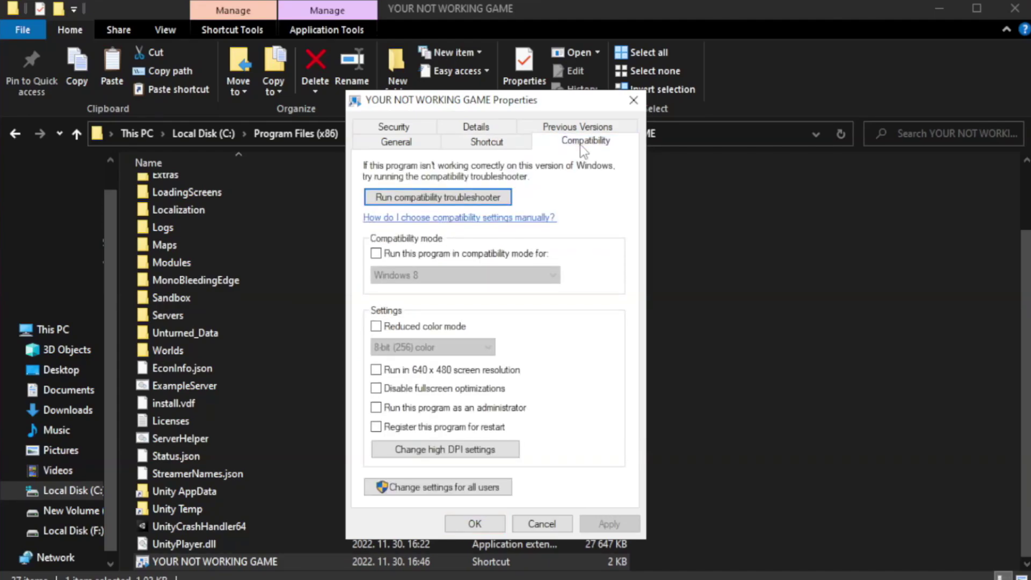
- Set Windows 8 compatibility mode, no fullscreen optimizations, and run as administrator, then apply and OK
{"action": "left_click", "coordinate": [409, 253]}
{"action": "left_click", "coordinate": [439, 273]}
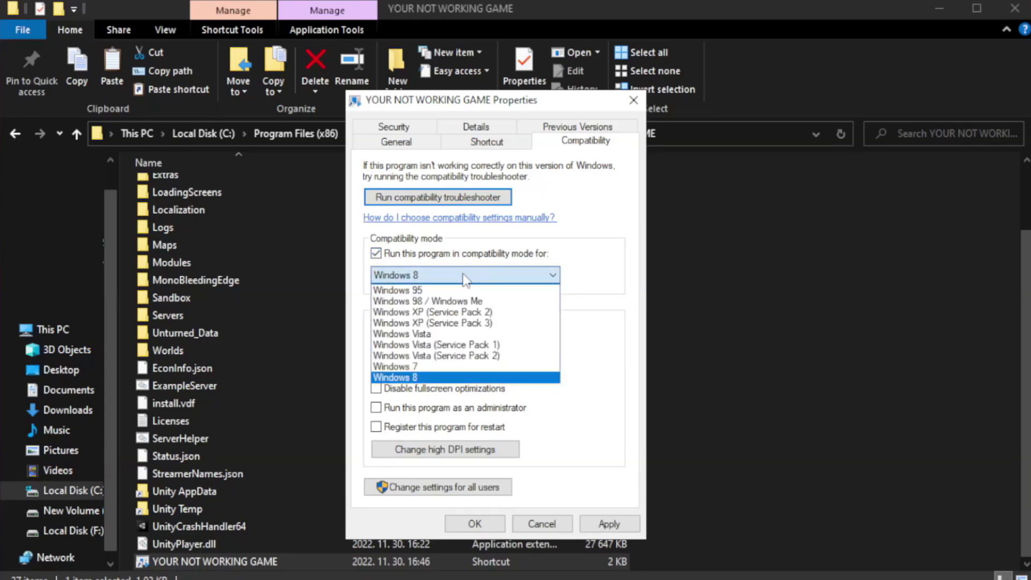
{"action": "left_click", "coordinate": [436, 377]}
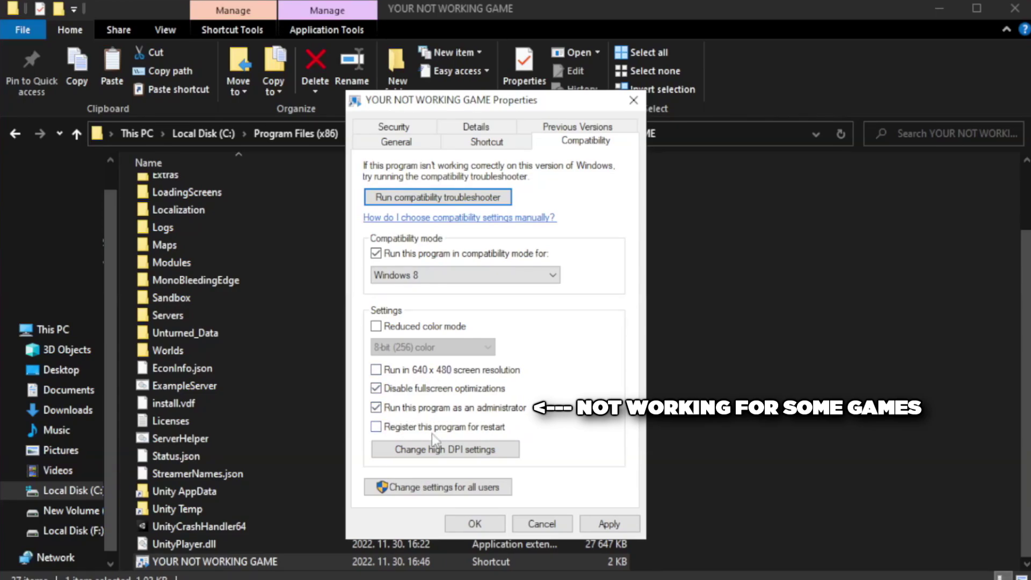
{"action": "left_click", "coordinate": [606, 526]}
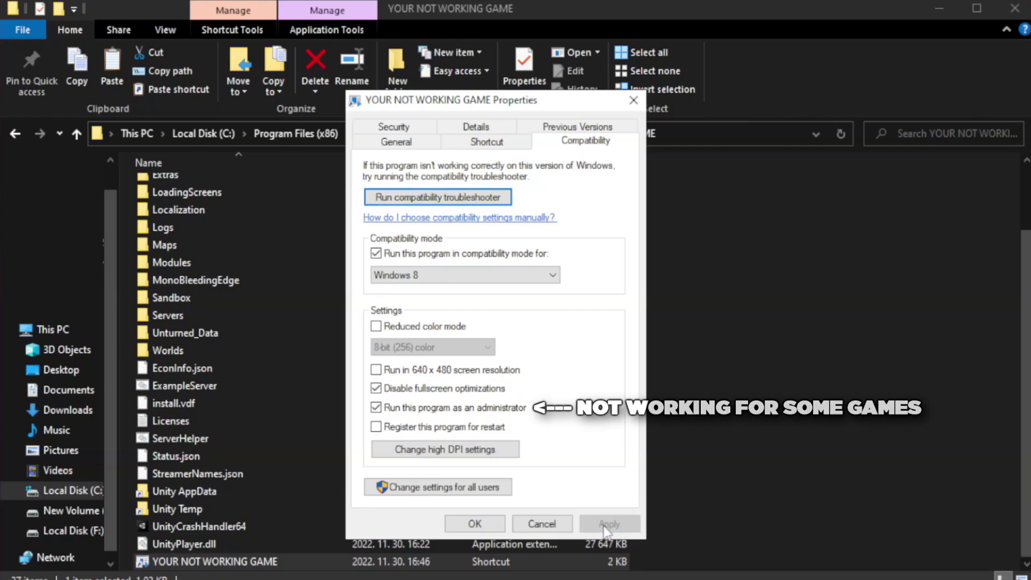
{"action": "left_click", "coordinate": [473, 525]}
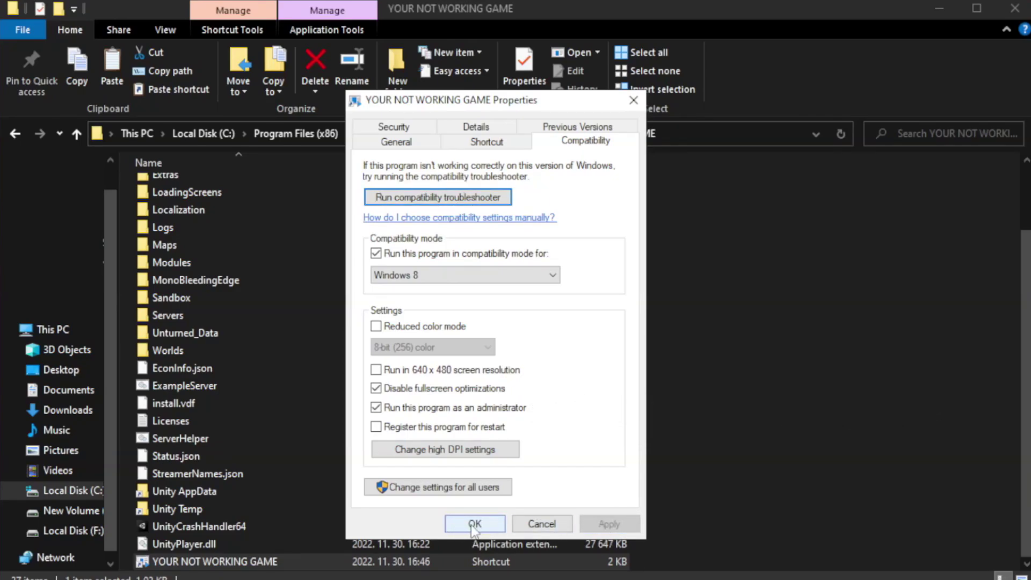
{"action": "left_click", "coordinate": [474, 525]}
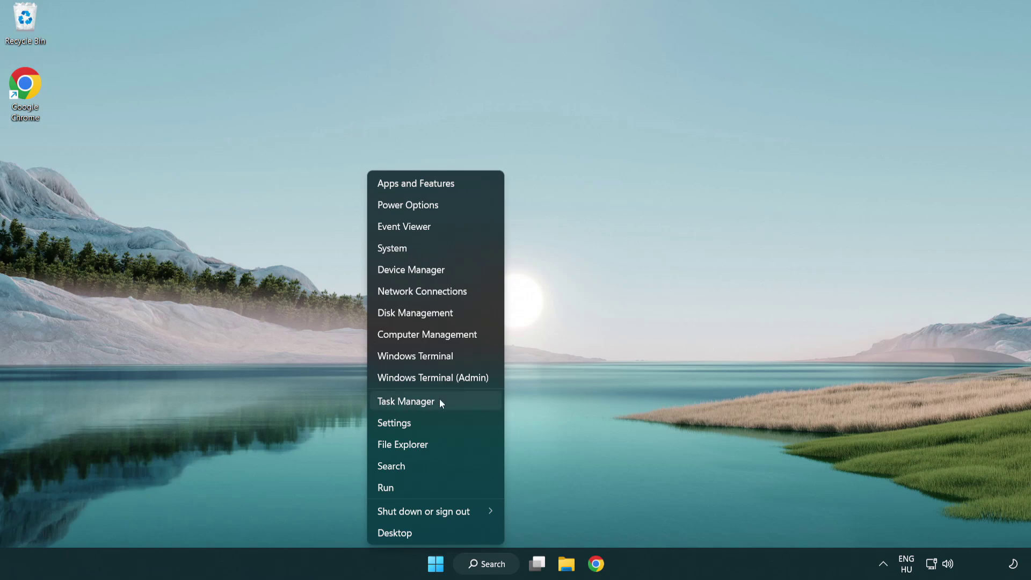
- Disable Terminal, Phone Link, Cortana and Windows Security notifications in Task Manager's Startup list, then close it
{"action": "left_click", "coordinate": [456, 403]}
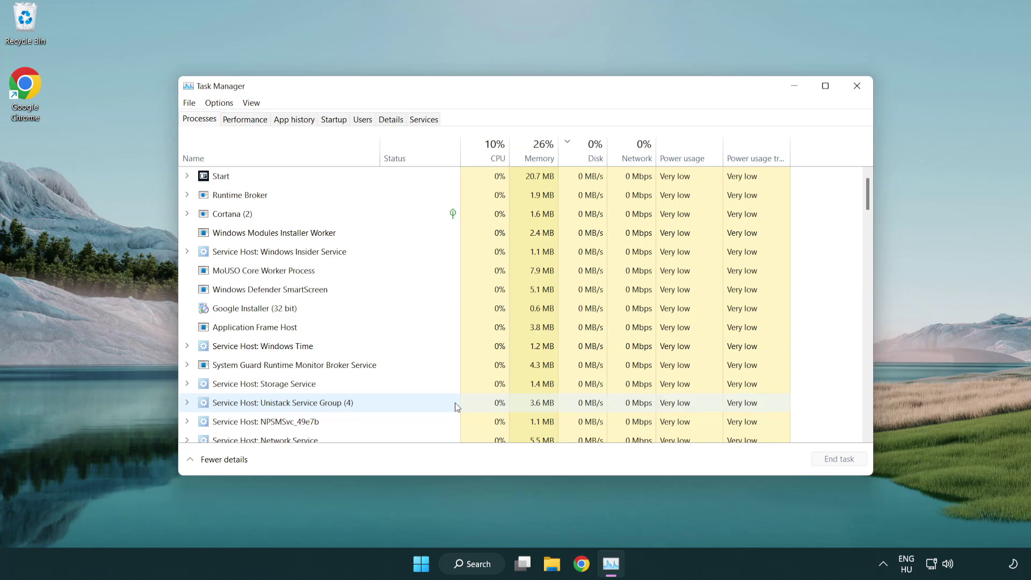
{"action": "left_click", "coordinate": [334, 120]}
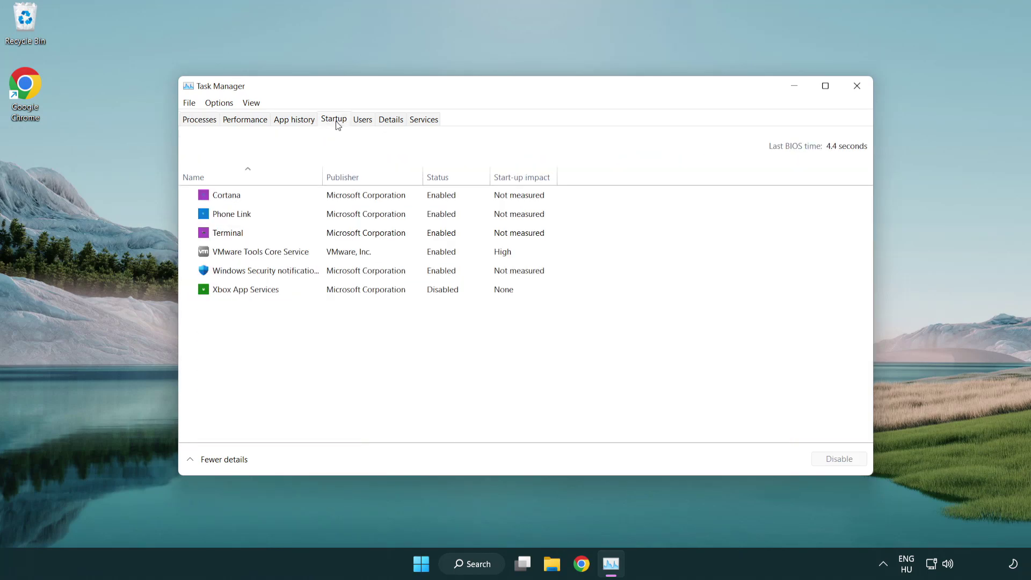
{"action": "left_click", "coordinate": [336, 234]}
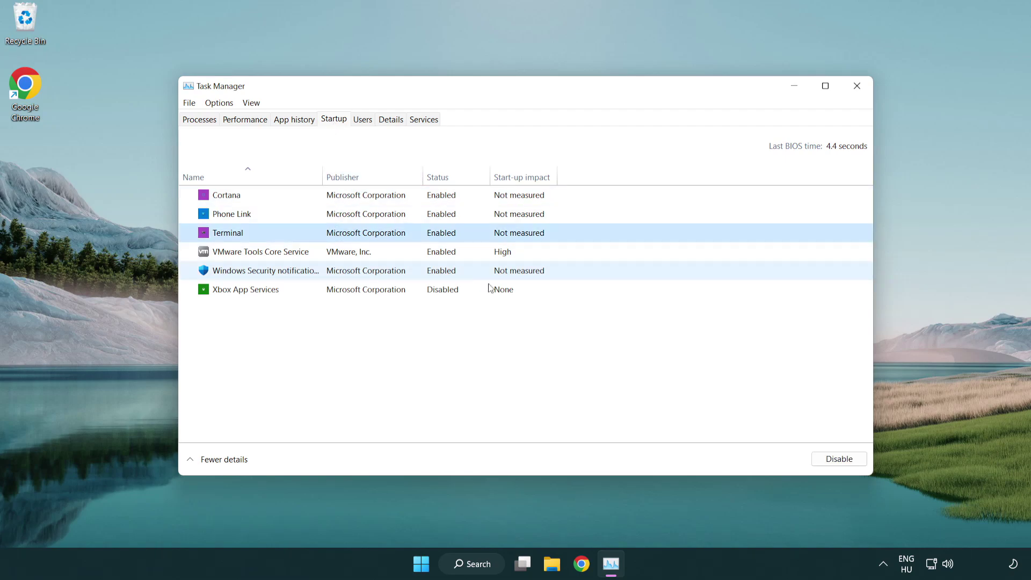
{"action": "left_click", "coordinate": [821, 459]}
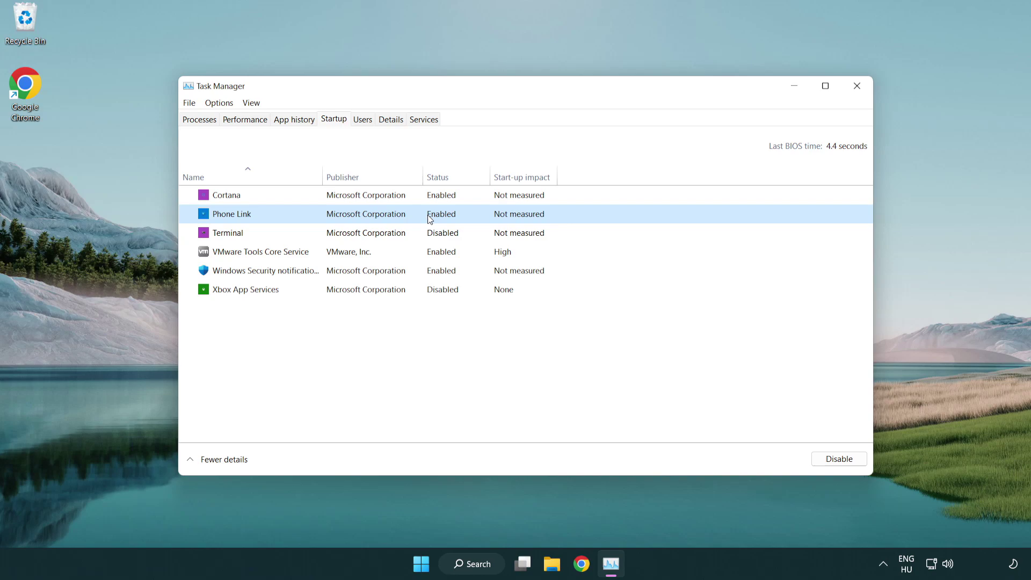
{"action": "left_click", "coordinate": [838, 459]}
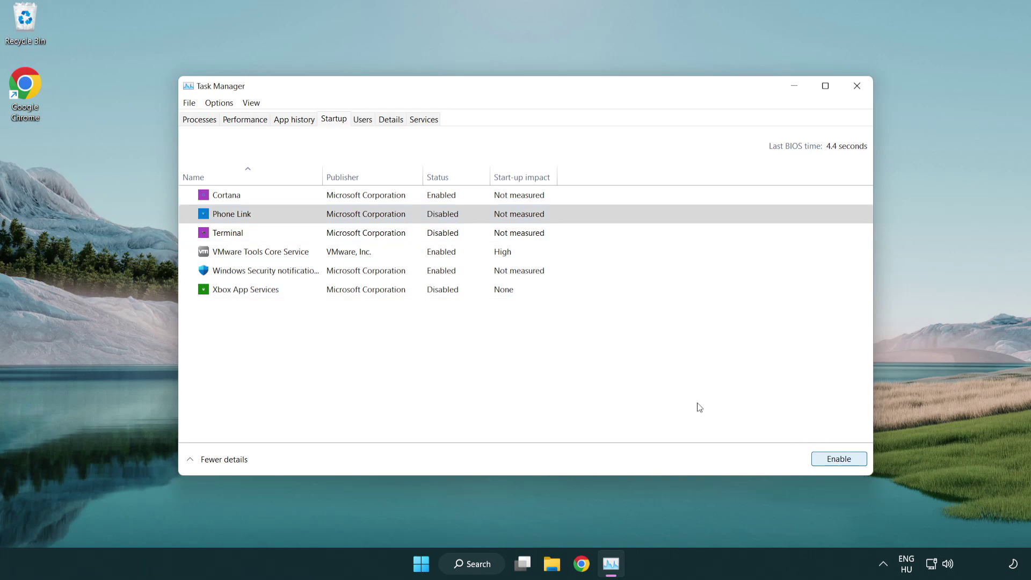
{"action": "left_click", "coordinate": [369, 201]}
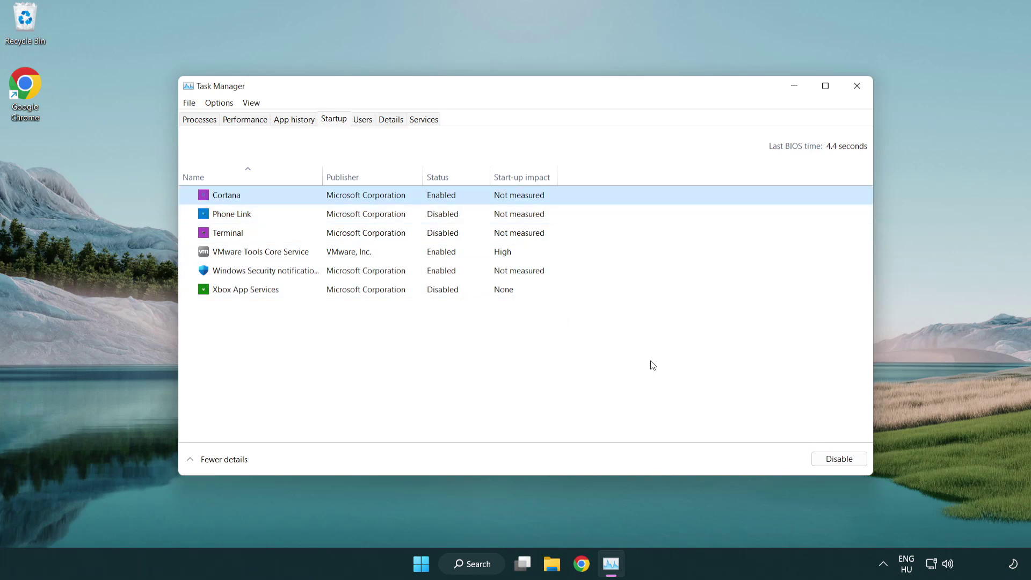
{"action": "left_click", "coordinate": [838, 460]}
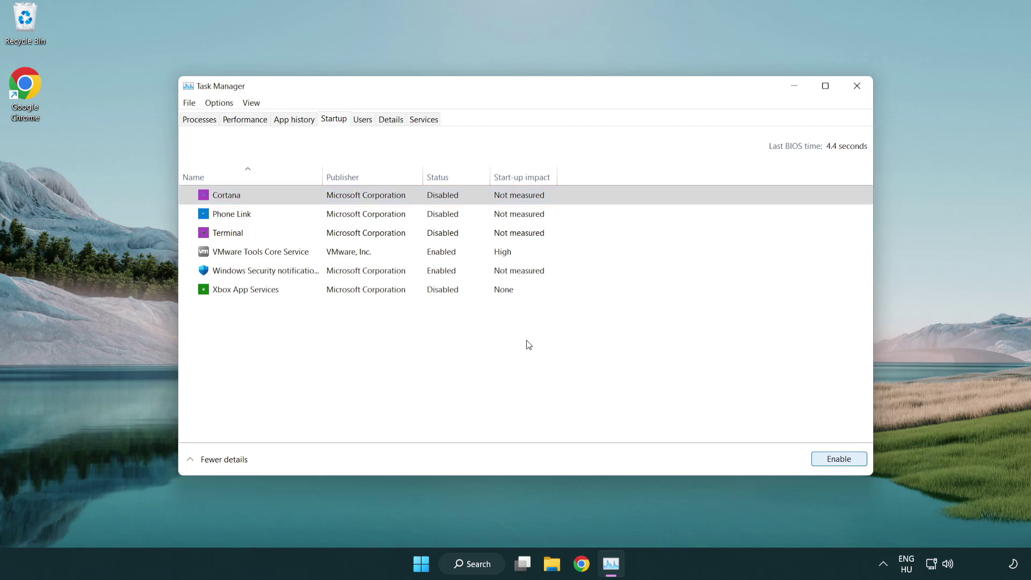
{"action": "left_click", "coordinate": [490, 277]}
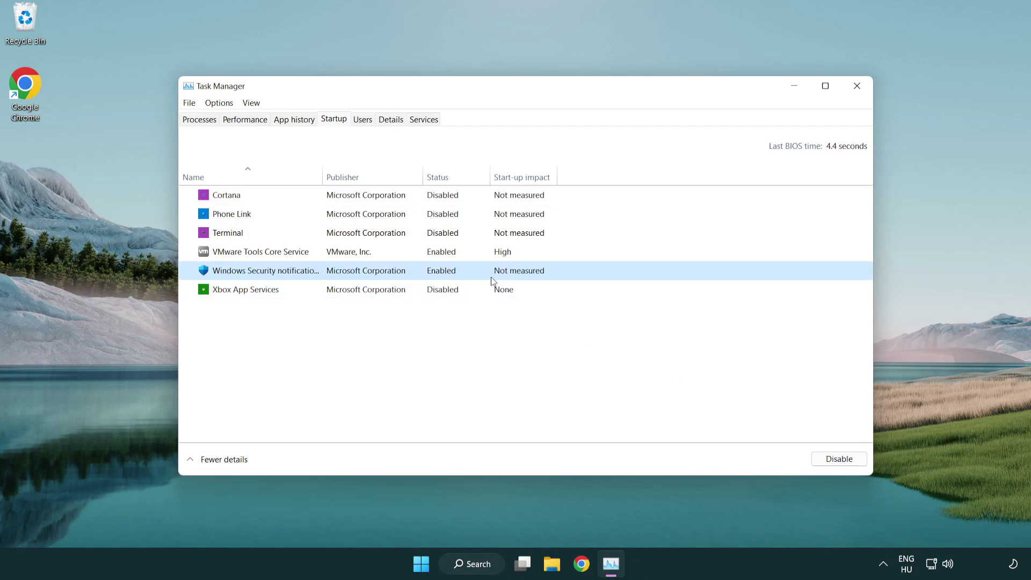
{"action": "left_click", "coordinate": [834, 465]}
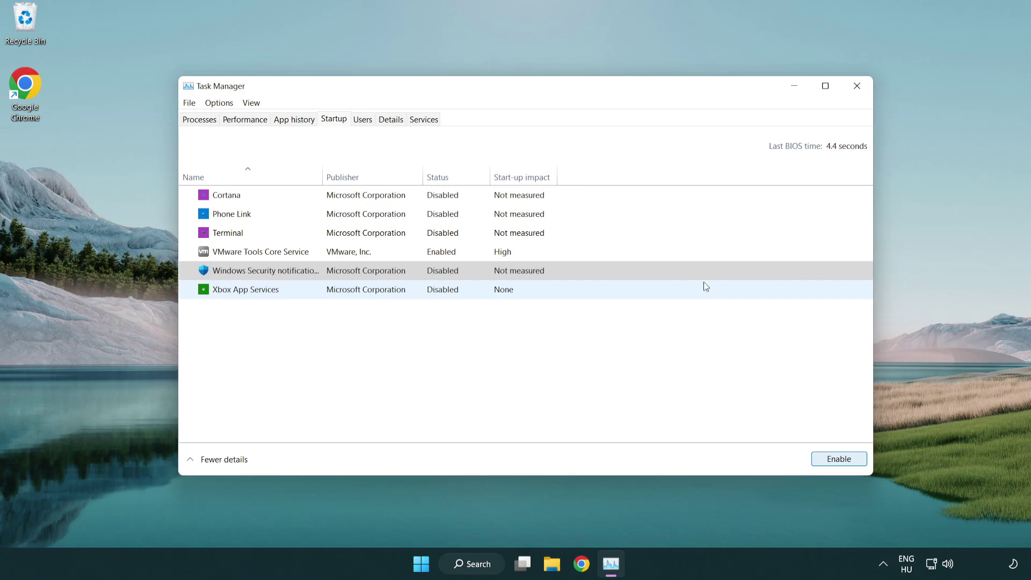
{"action": "left_click", "coordinate": [857, 87]}
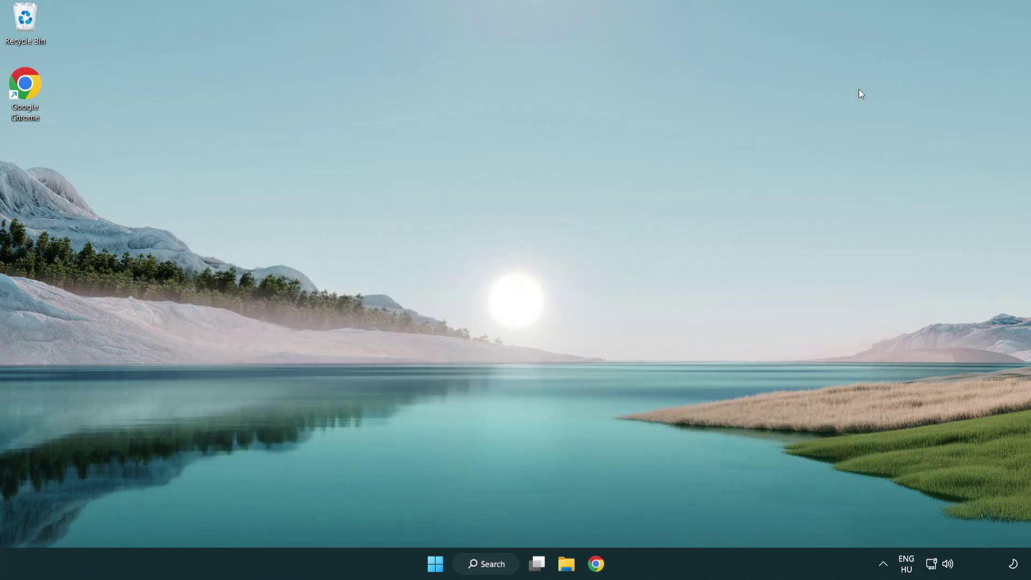
- Download dxwebsetup.exe from the DirectX End-User Runtime page in Chrome and run it
{"action": "left_click", "coordinate": [597, 565]}
{"action": "scroll", "coordinate": [427, 454], "scroll_direction": "up", "scroll_amount": 2}
{"action": "scroll", "coordinate": [427, 454], "scroll_direction": "up", "scroll_amount": 1}
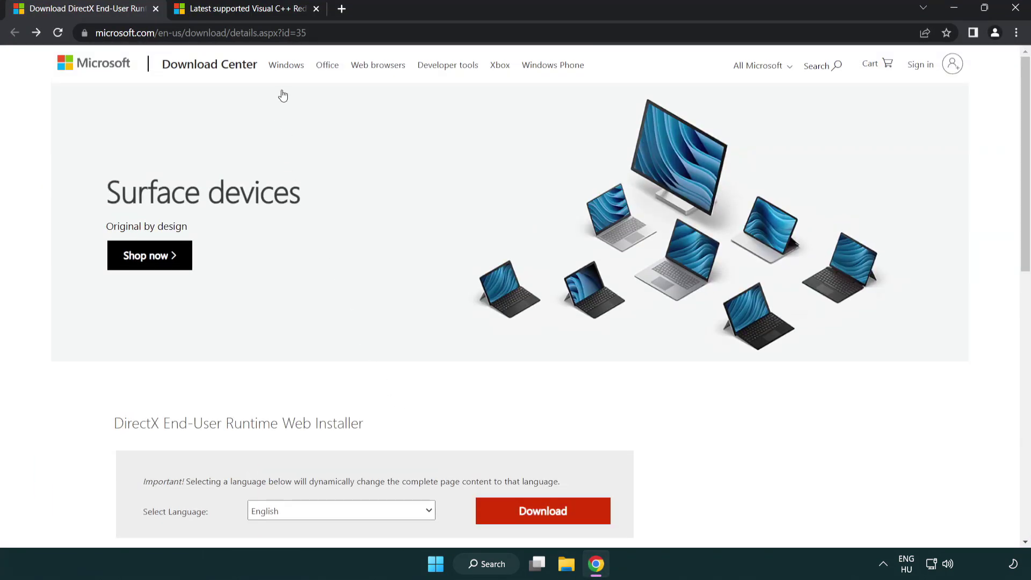
{"action": "left_click", "coordinate": [445, 32]}
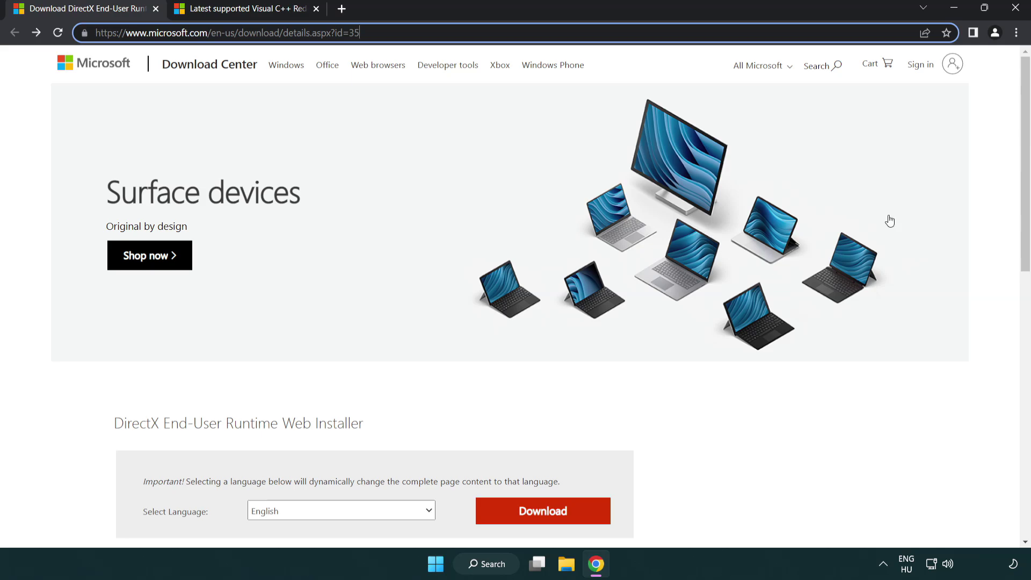
{"action": "left_click", "coordinate": [987, 232]}
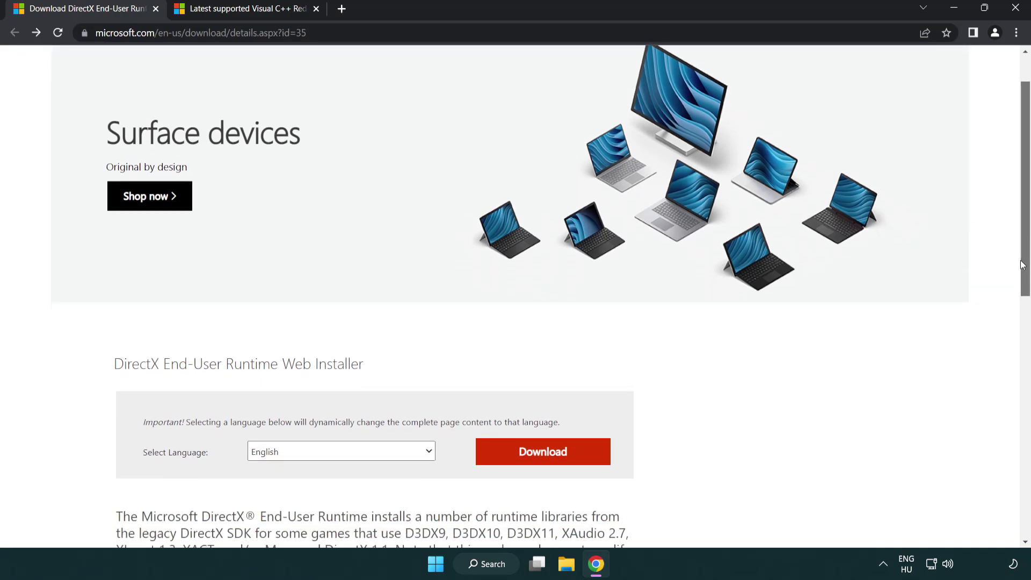
{"action": "left_click_drag", "start_coordinate": [1023, 234], "coordinate": [1024, 295]}
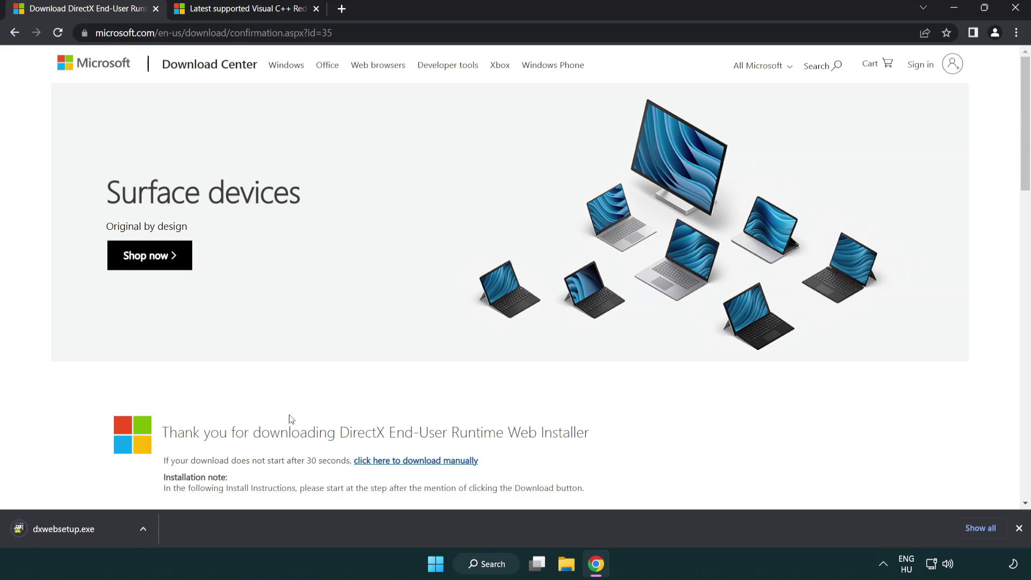
{"action": "left_click", "coordinate": [67, 531]}
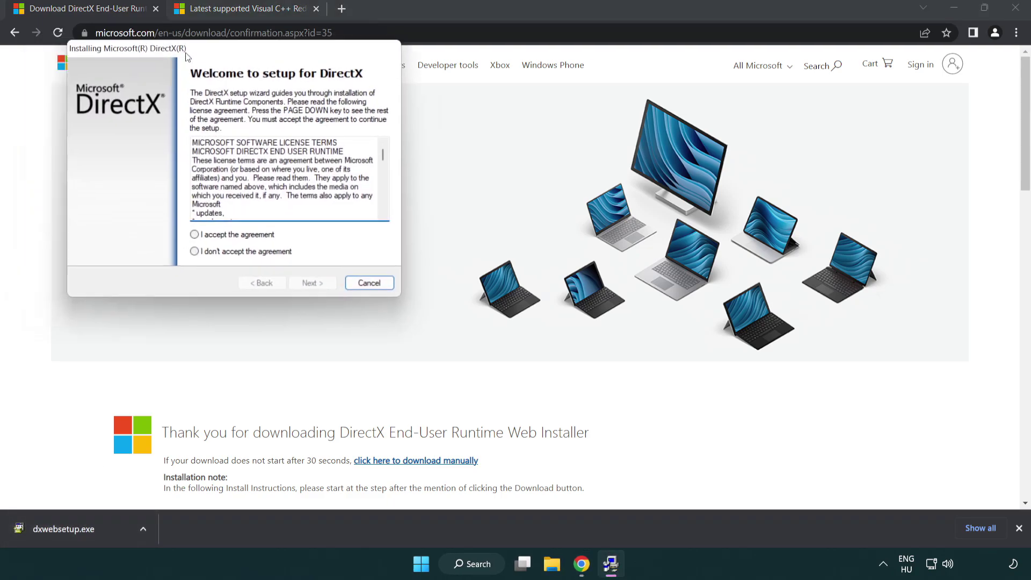
- Accept the DirectX license, skip the Bing Bar, and finish the setup wizard
{"action": "left_click_drag", "start_coordinate": [156, 51], "coordinate": [453, 163]}
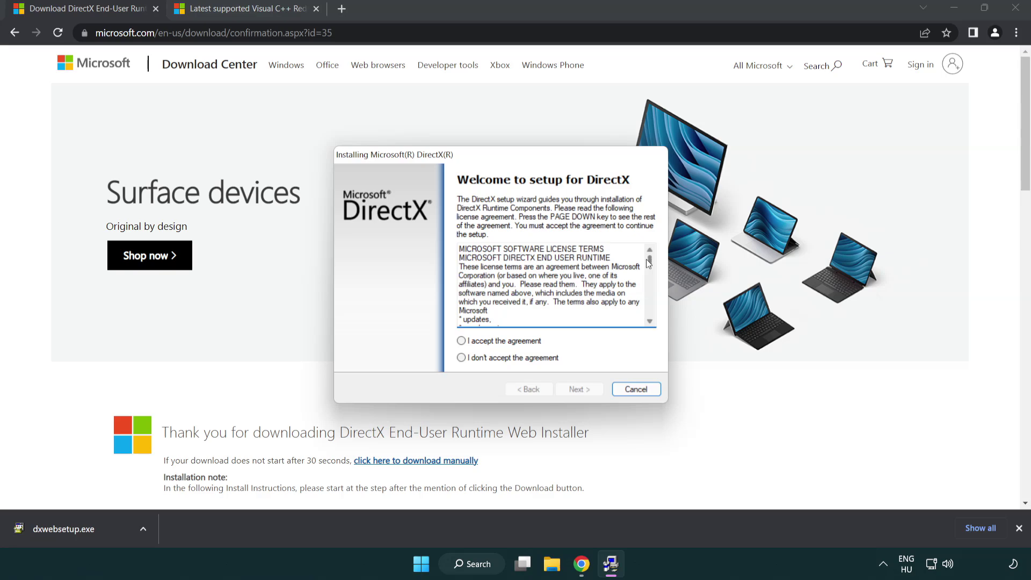
{"action": "left_click_drag", "start_coordinate": [649, 266], "coordinate": [649, 310]}
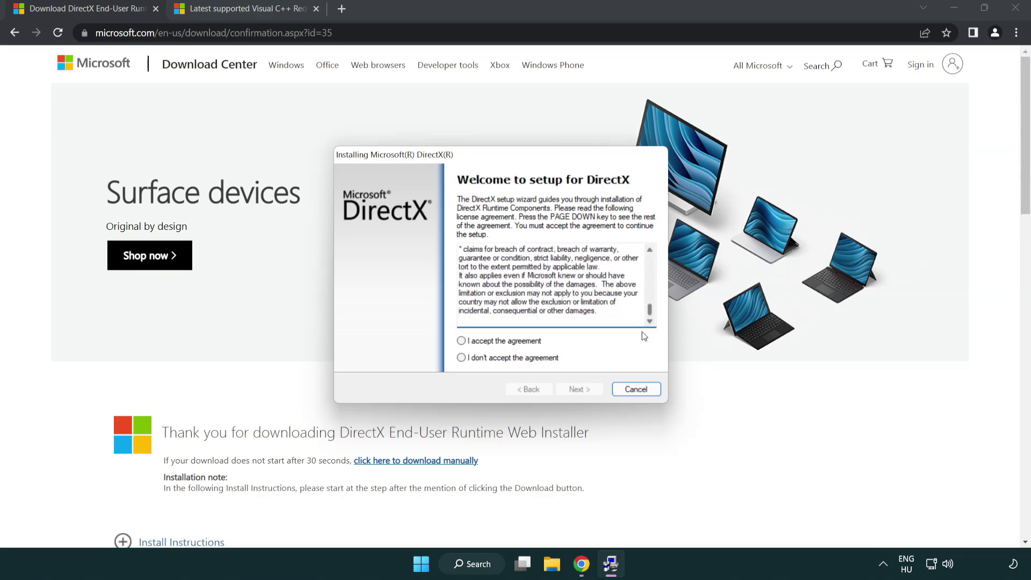
{"action": "left_click", "coordinate": [464, 344]}
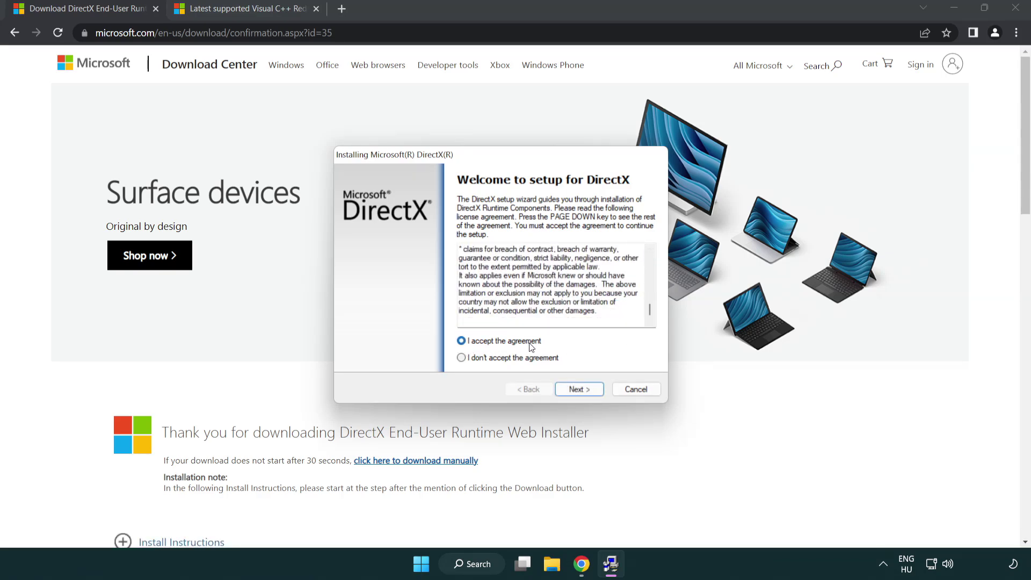
{"action": "left_click", "coordinate": [581, 391]}
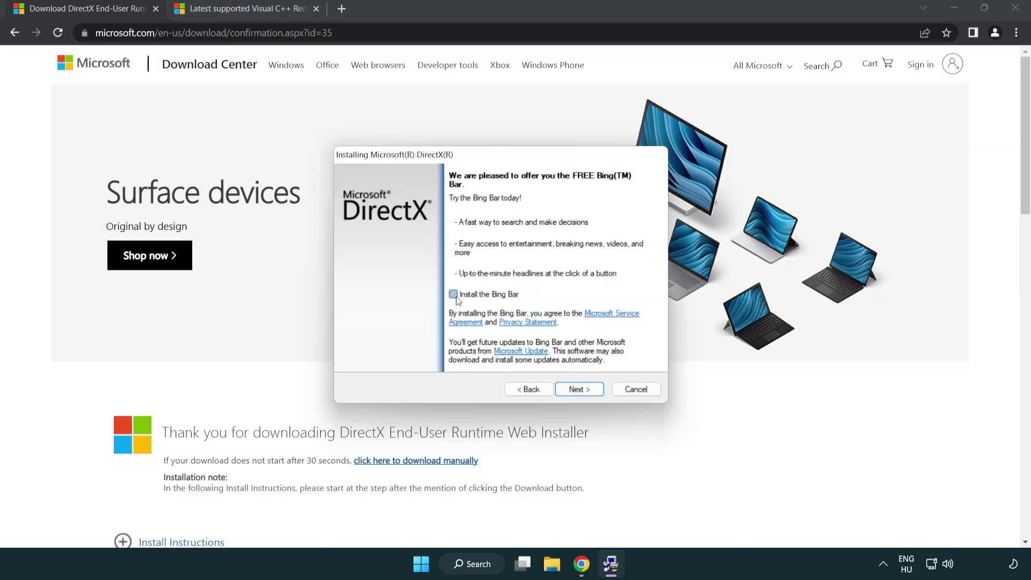
{"action": "left_click", "coordinate": [585, 392]}
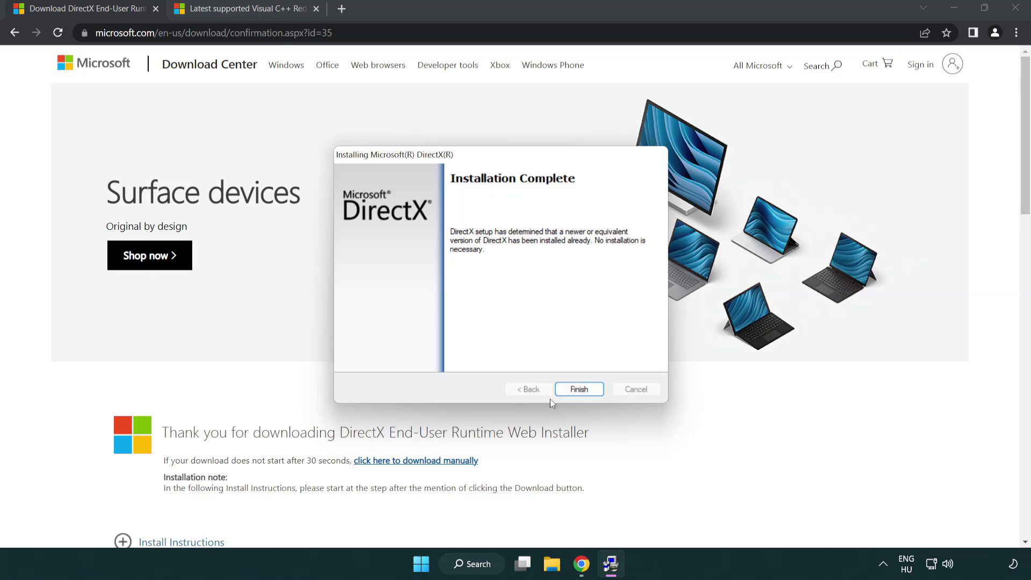
{"action": "left_click", "coordinate": [581, 388]}
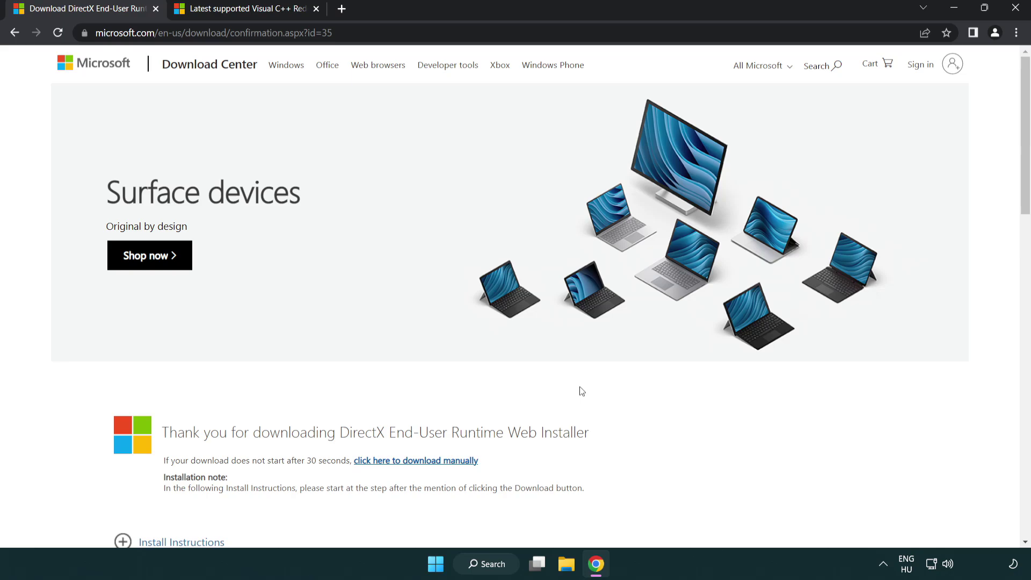
- Close the DirectX tab and download the ARM64, x86 and x64 vc_redist installers
{"action": "left_click", "coordinate": [156, 9]}
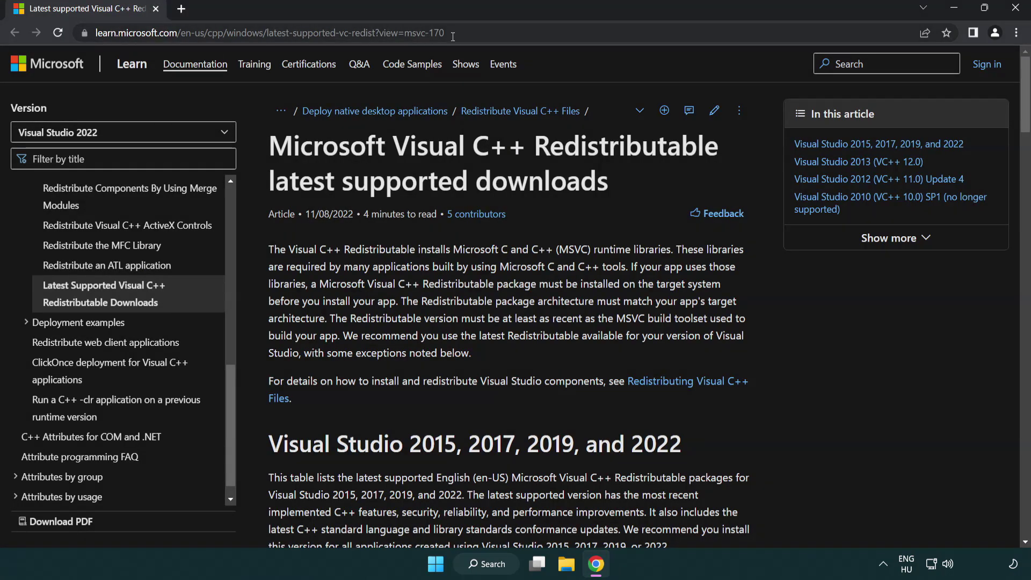
{"action": "left_click_drag", "start_coordinate": [336, 33], "coordinate": [451, 32]}
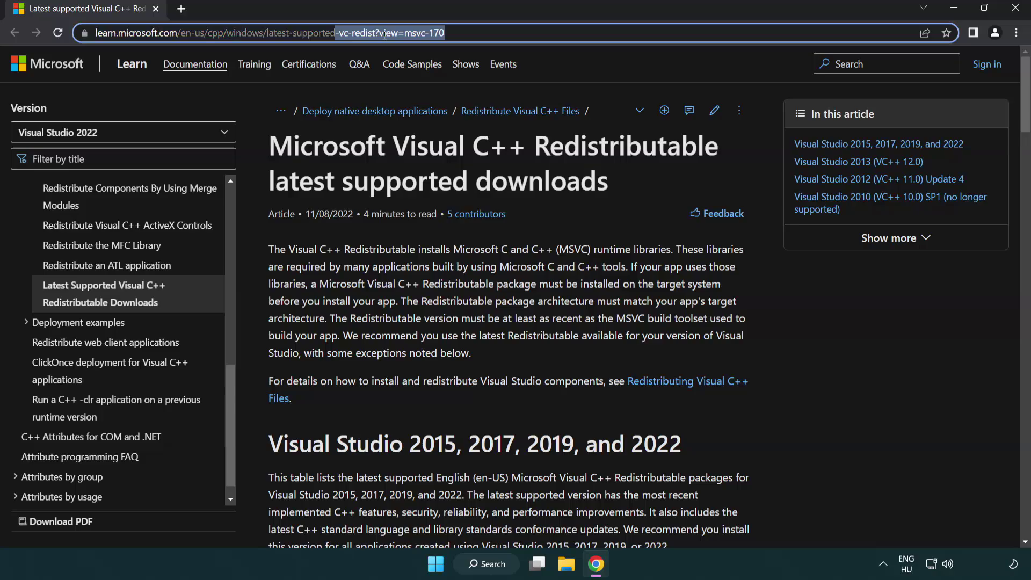
{"action": "left_click", "coordinate": [531, 171]}
{"action": "scroll", "coordinate": [530, 181], "scroll_direction": "down", "scroll_amount": 2}
{"action": "scroll", "coordinate": [530, 181], "scroll_direction": "down", "scroll_amount": 3}
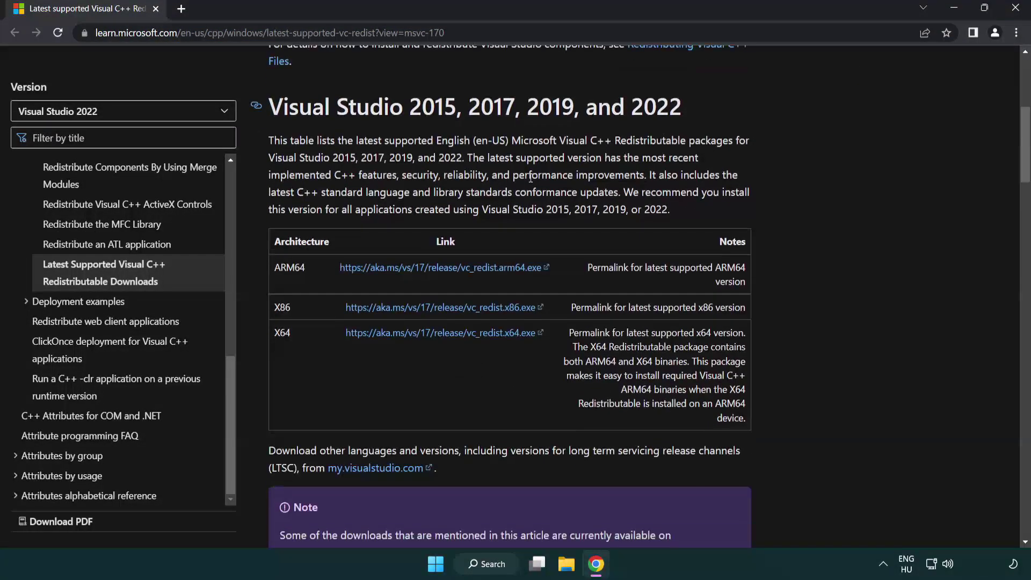
{"action": "left_click", "coordinate": [423, 269]}
{"action": "left_click", "coordinate": [427, 310]}
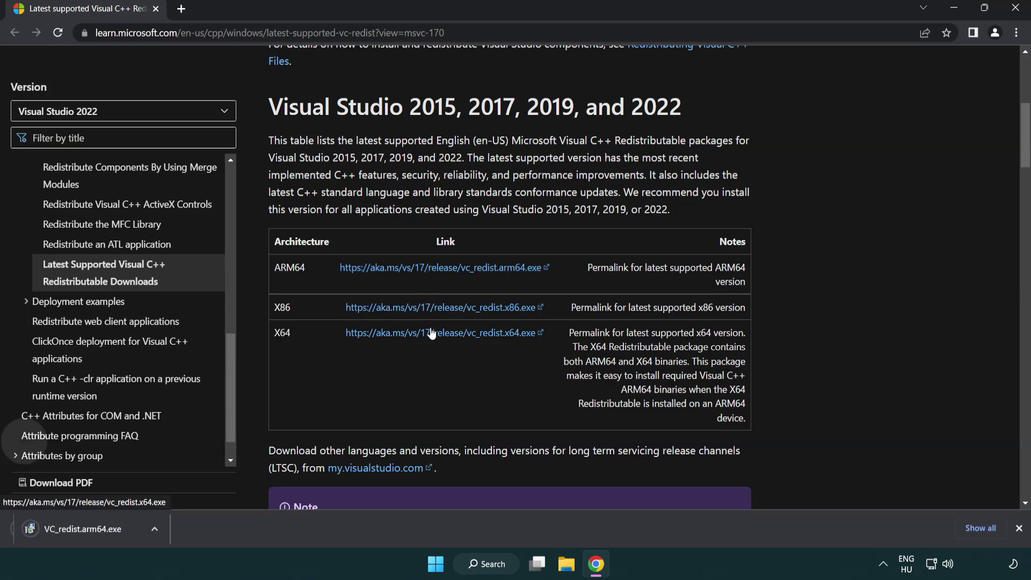
{"action": "left_click", "coordinate": [430, 334]}
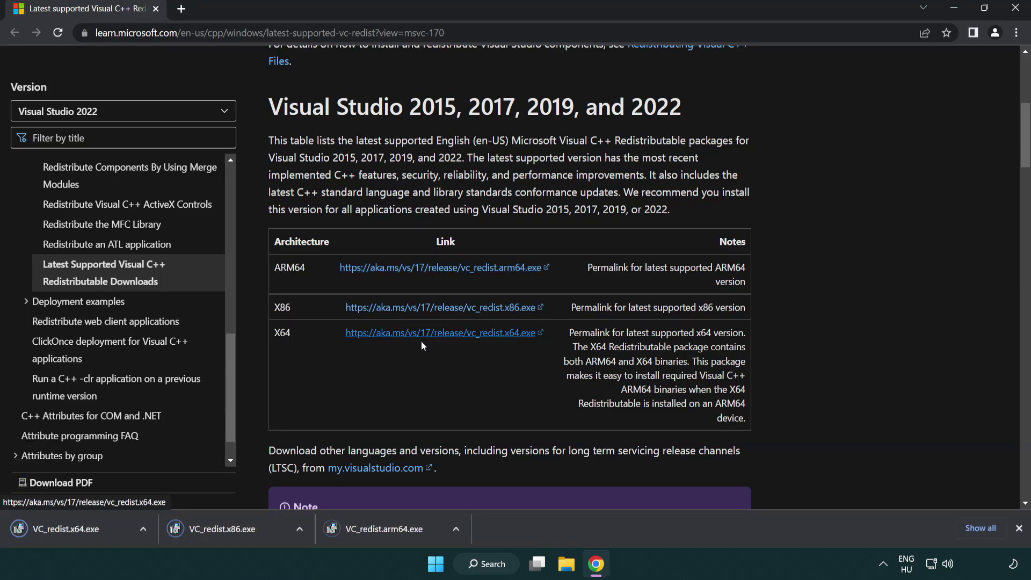
- Run VC_redist.arm64.exe, agree to the license terms and attempt the installation
{"action": "left_click", "coordinate": [394, 537]}
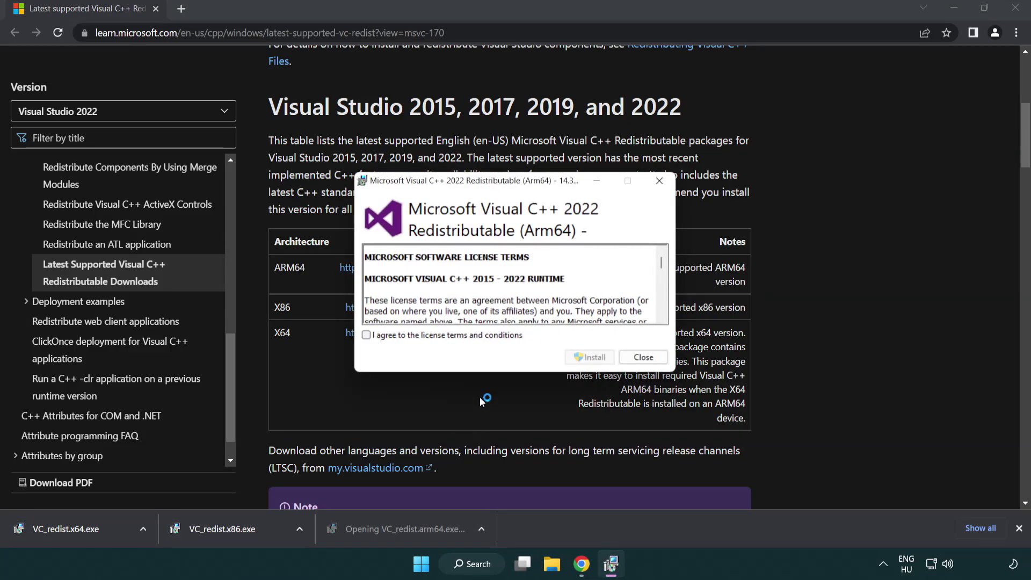
{"action": "left_click_drag", "start_coordinate": [661, 259], "coordinate": [668, 313]}
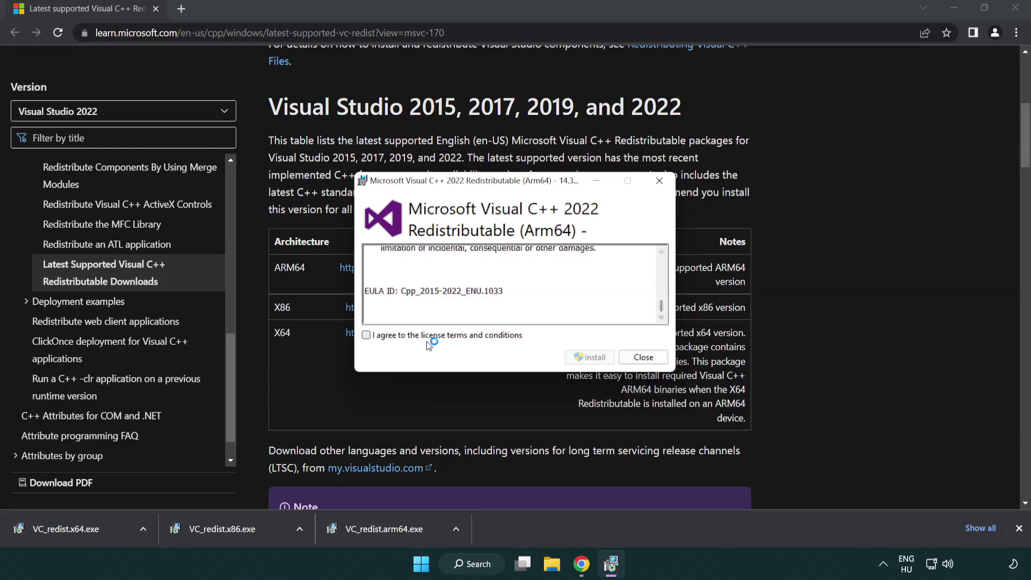
{"action": "left_click", "coordinate": [370, 336]}
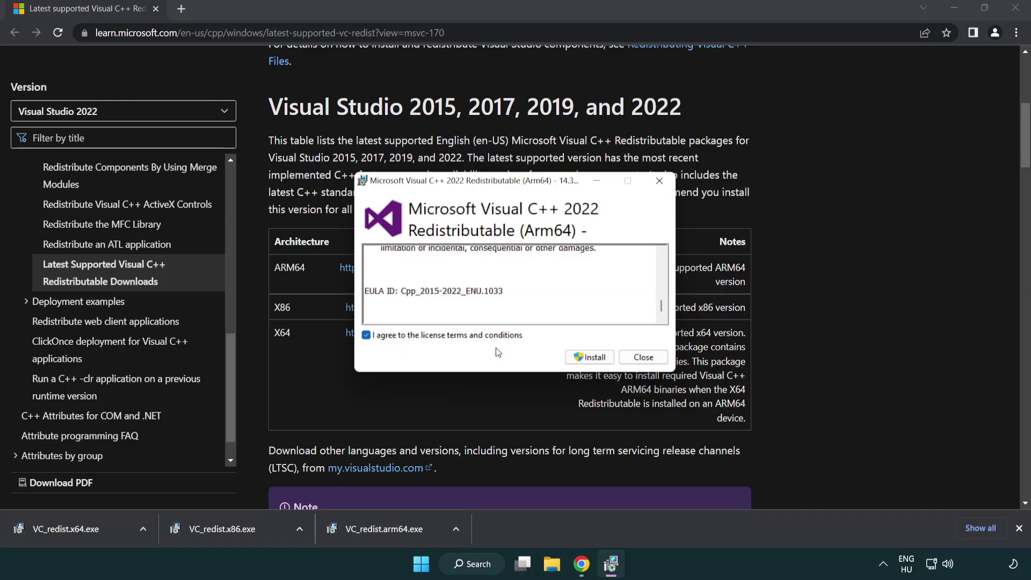
{"action": "left_click", "coordinate": [575, 356]}
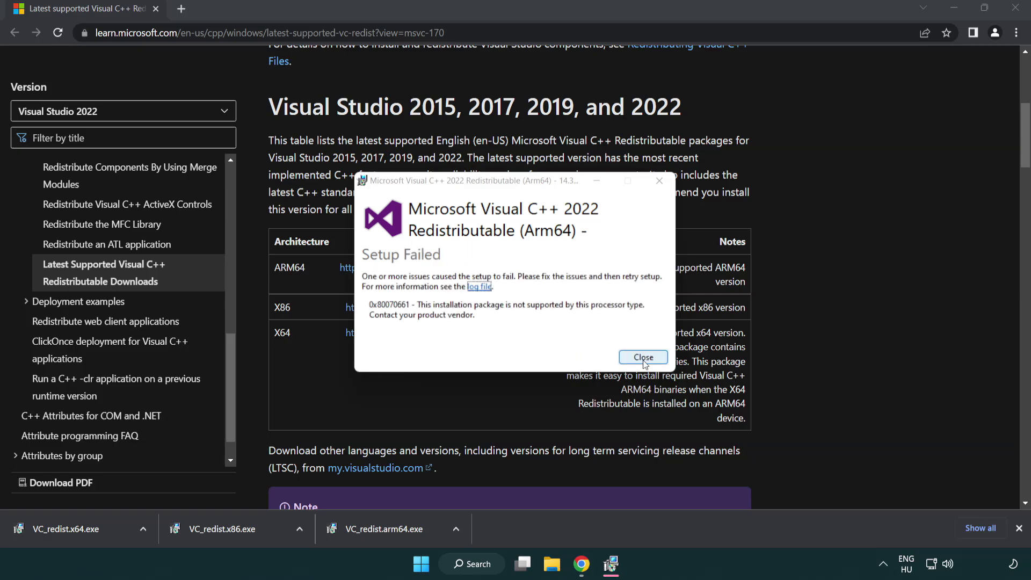
- Dismiss the ARM64 failure, then install the x86 and x64 redistributables and close both
{"action": "left_click", "coordinate": [643, 357]}
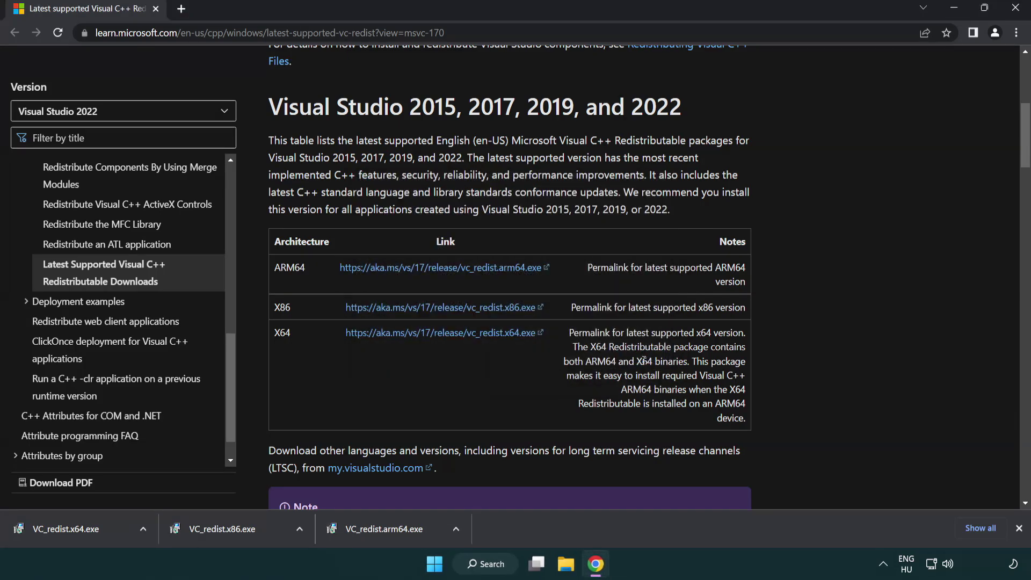
{"action": "left_click", "coordinate": [230, 535]}
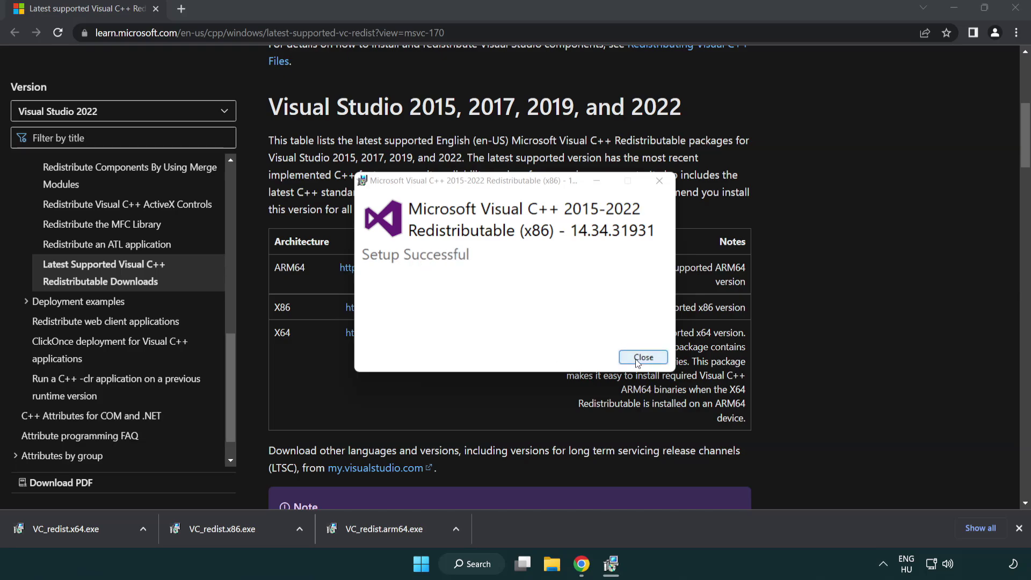
{"action": "left_click", "coordinate": [644, 357]}
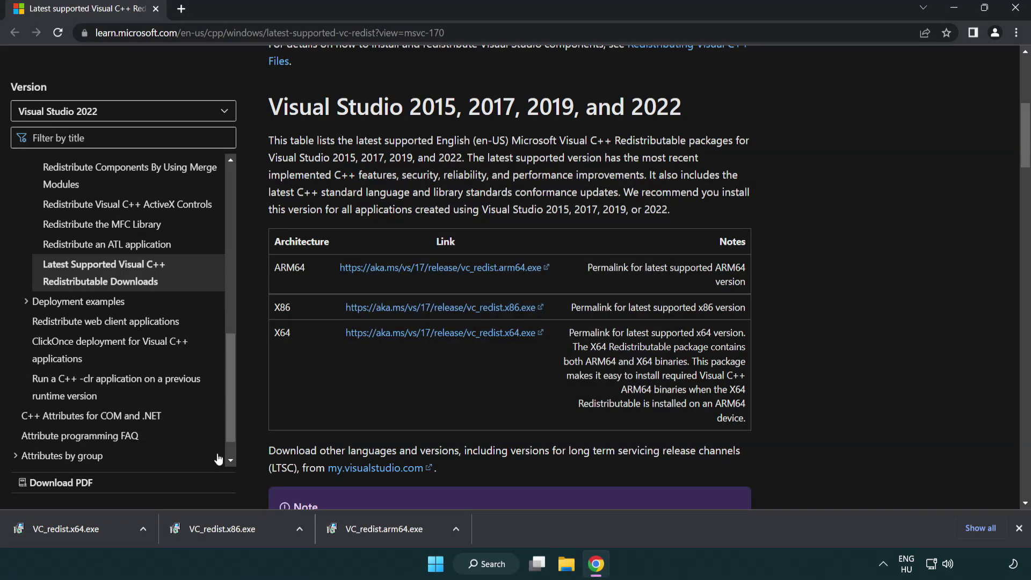
{"action": "left_click", "coordinate": [78, 527]}
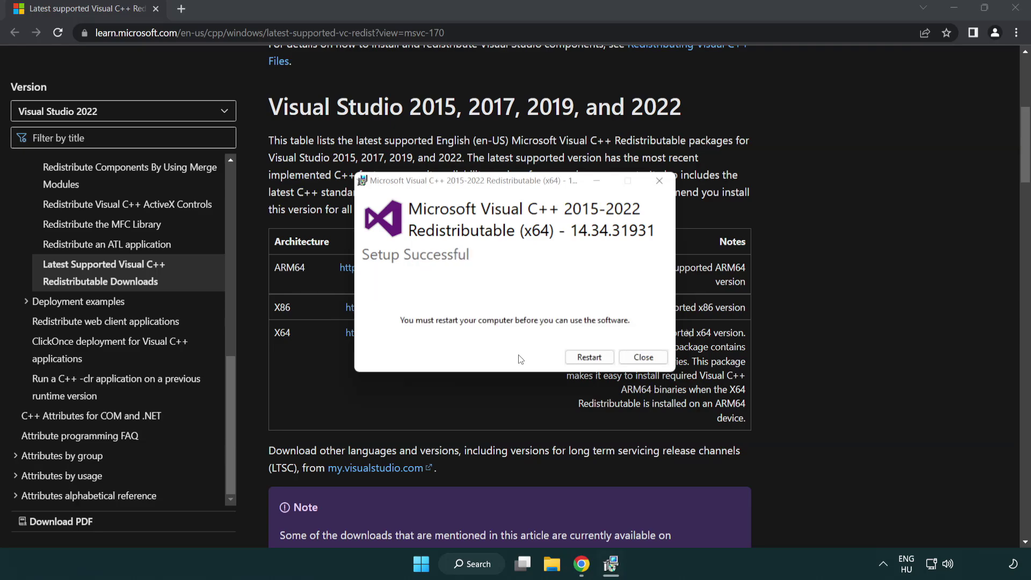
{"action": "left_click", "coordinate": [643, 357]}
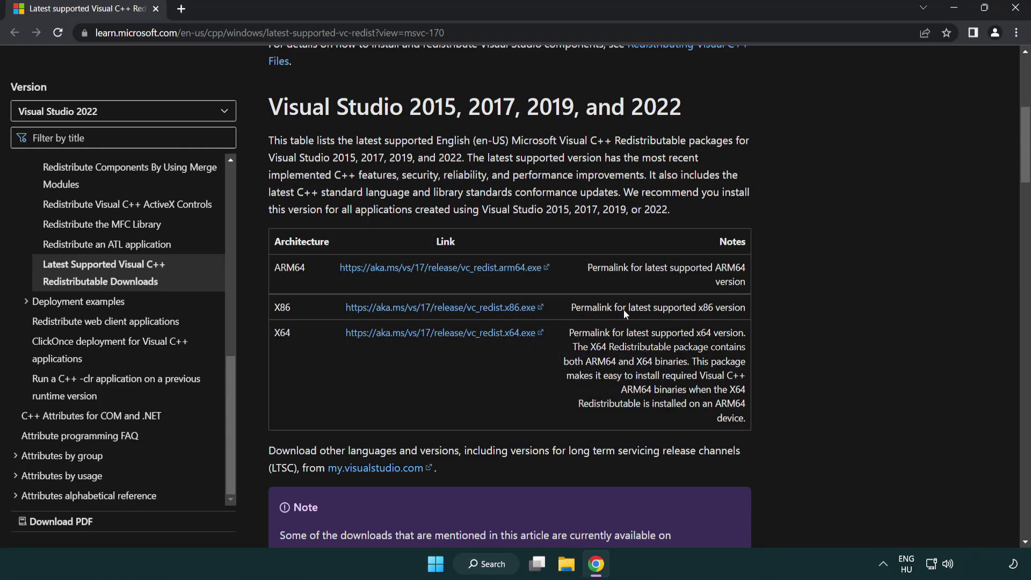
- Close Chrome and search 'cmd' to launch Command Prompt as administrator
{"action": "left_click", "coordinate": [1017, 9]}
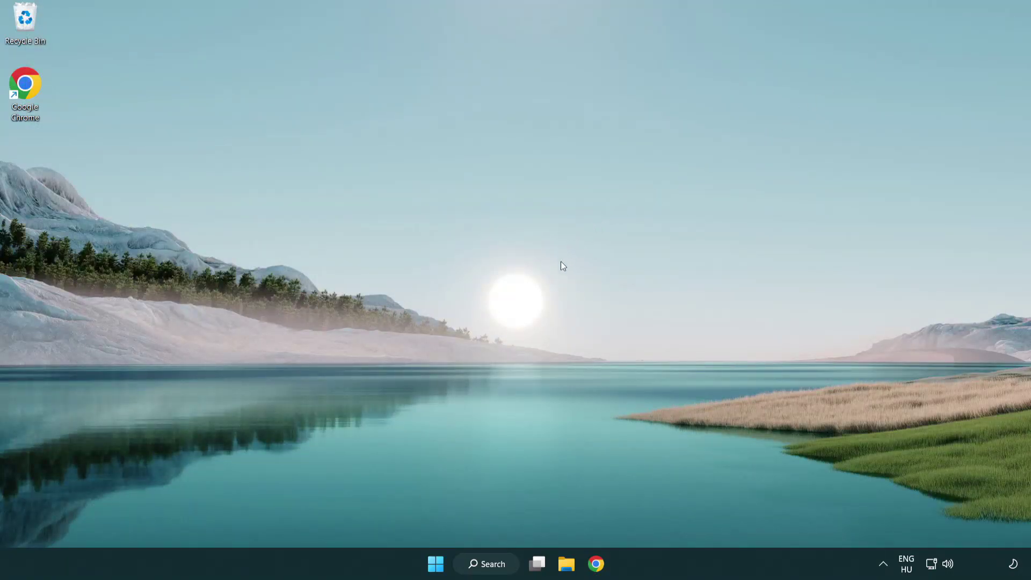
{"action": "left_click", "coordinate": [477, 565]}
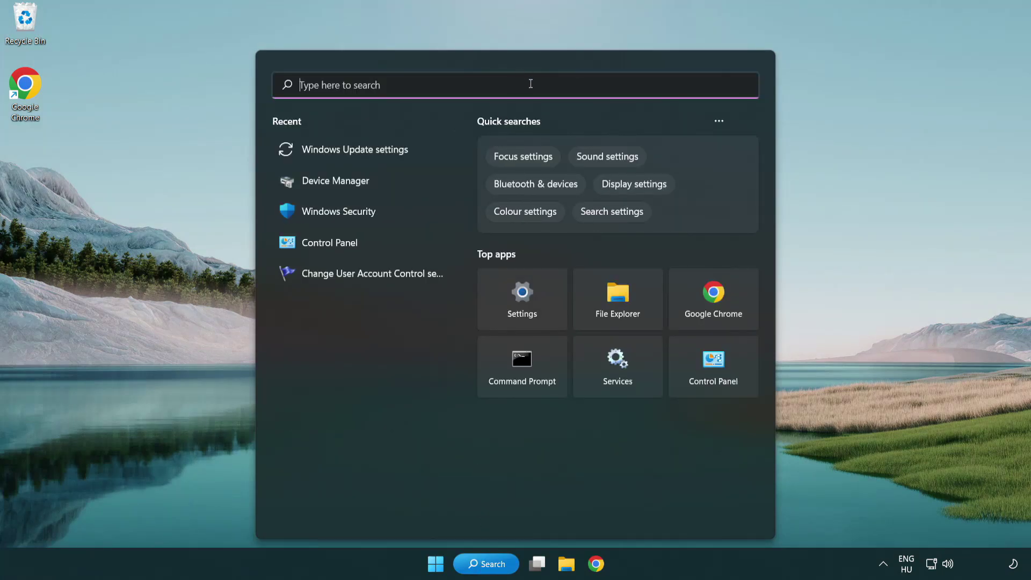
{"action": "type", "text": "cmd"}
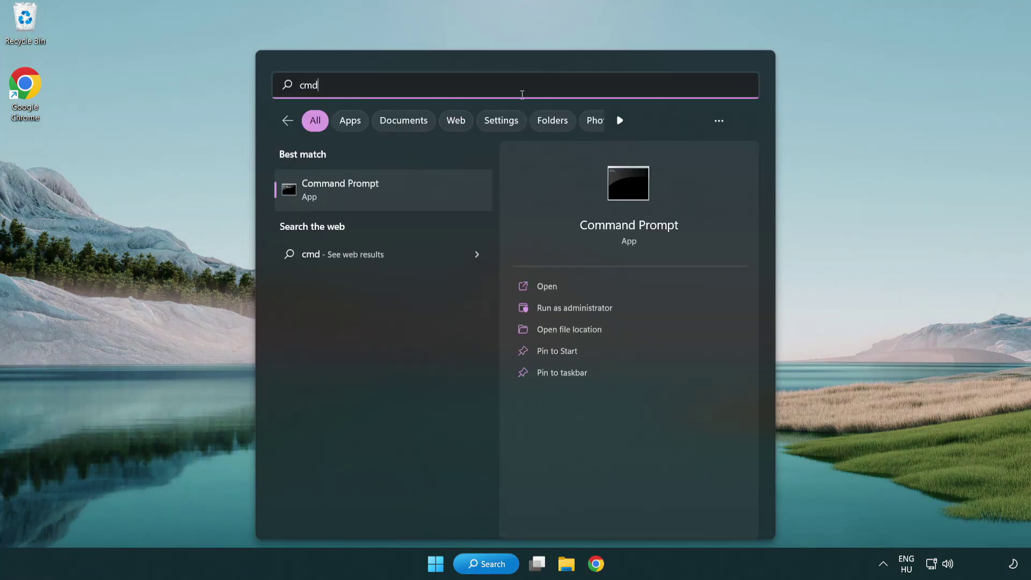
{"action": "right_click", "coordinate": [394, 196]}
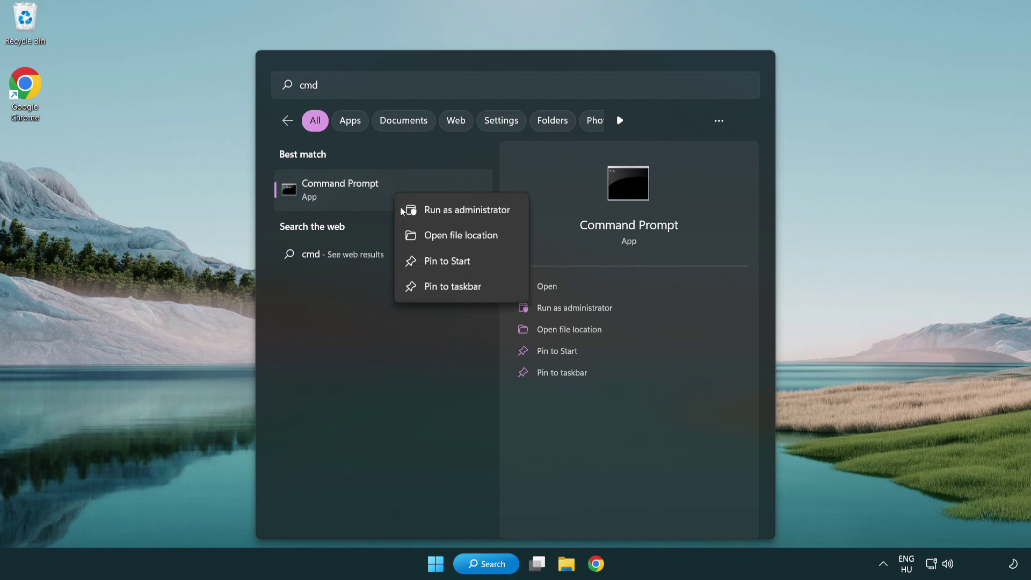
{"action": "left_click", "coordinate": [465, 211]}
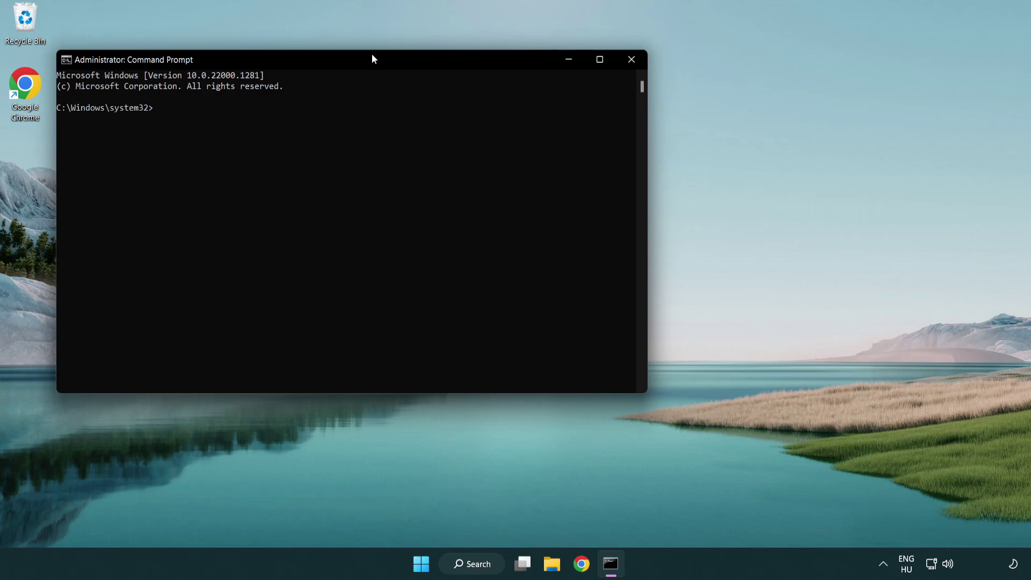
- Run sfc /scannow, wait for a clean result, then close the prompt
{"action": "left_click_drag", "start_coordinate": [372, 58], "coordinate": [519, 109]}
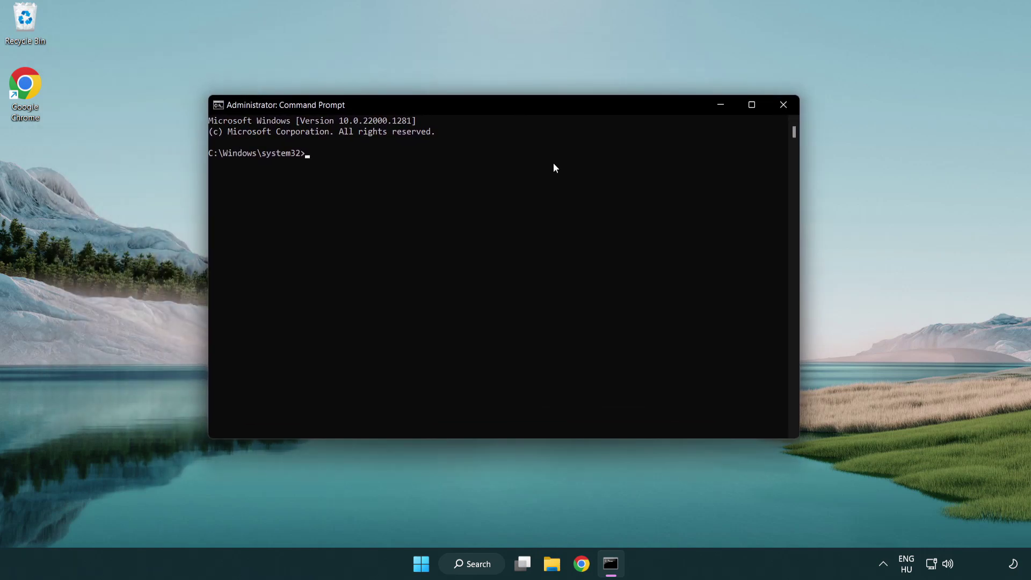
{"action": "type", "text": "sfc"}
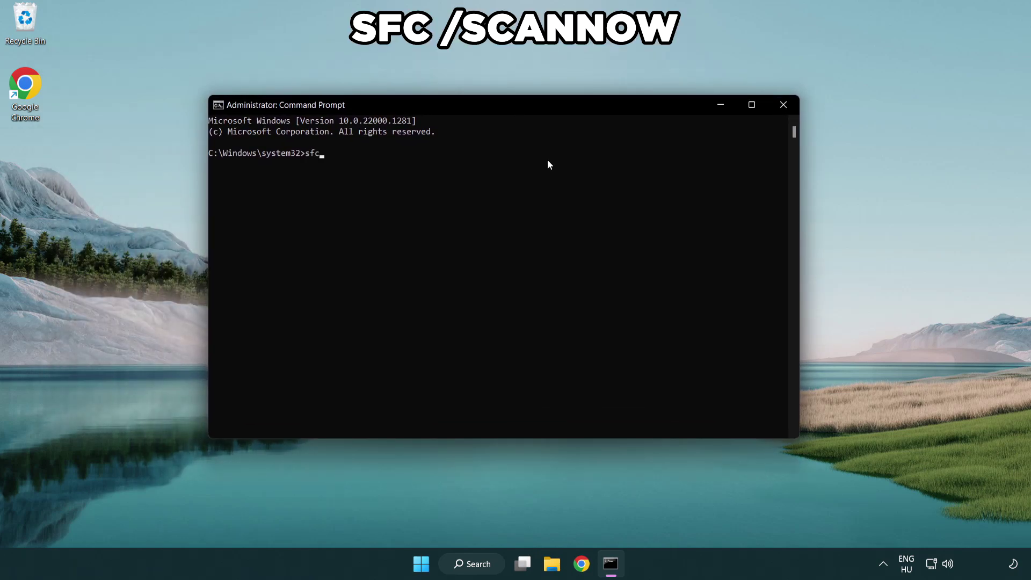
{"action": "type", "text": " /sca"}
{"action": "type", "text": "nnow"}
{"action": "key", "text": "Return"}
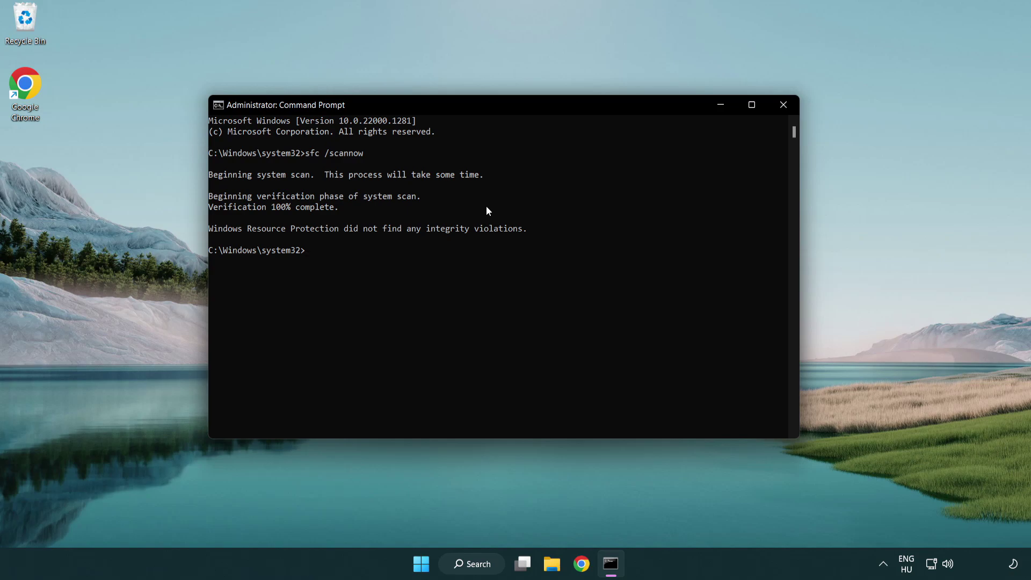
{"action": "left_click", "coordinate": [787, 108]}
- Open the Start menu and show the power options
{"action": "left_click", "coordinate": [435, 564]}
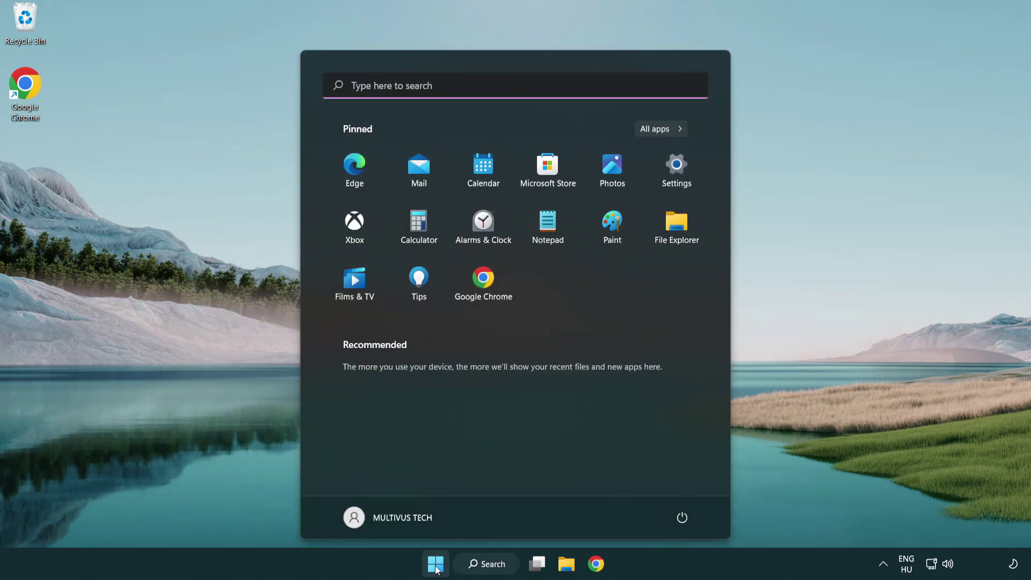
{"action": "left_click", "coordinate": [683, 517]}
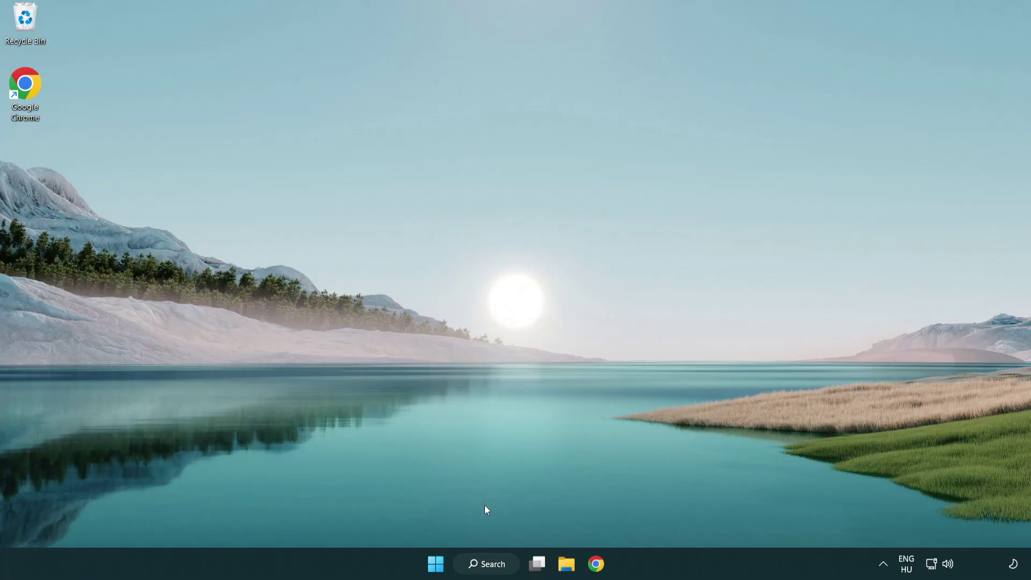
- Search 'security' and launch the Windows Security app
{"action": "left_click", "coordinate": [487, 569]}
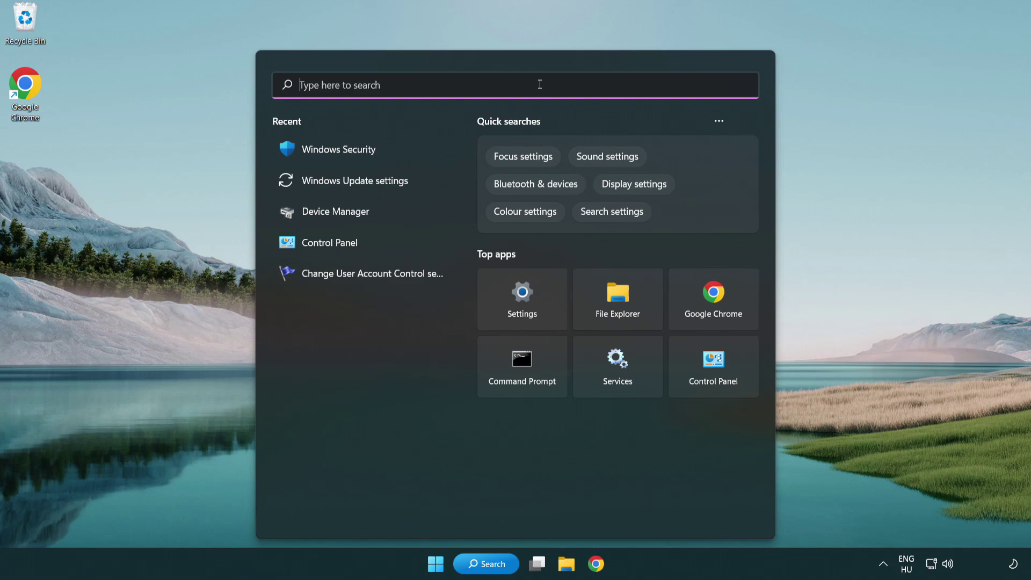
{"action": "type", "text": "secur"}
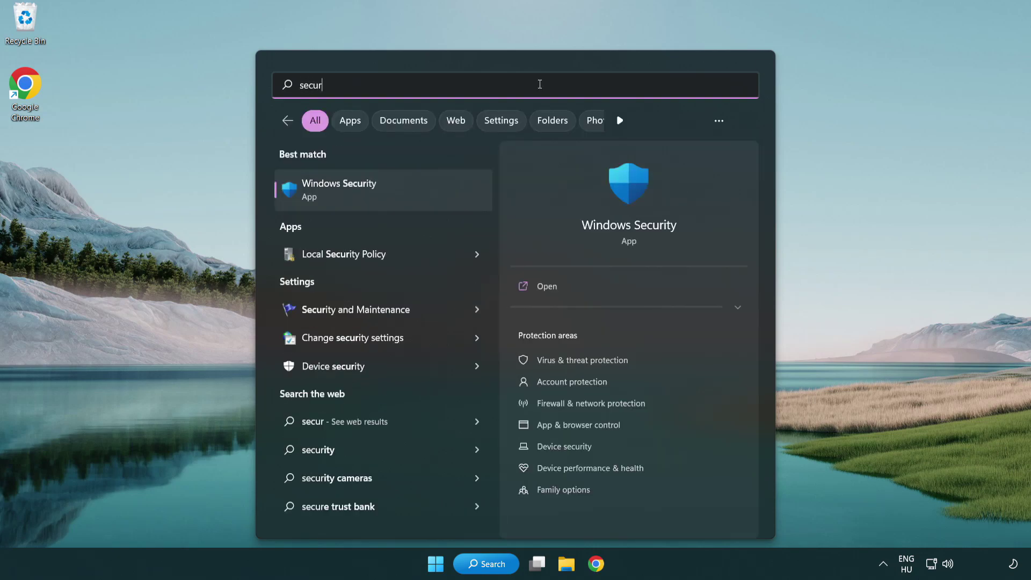
{"action": "type", "text": "it"}
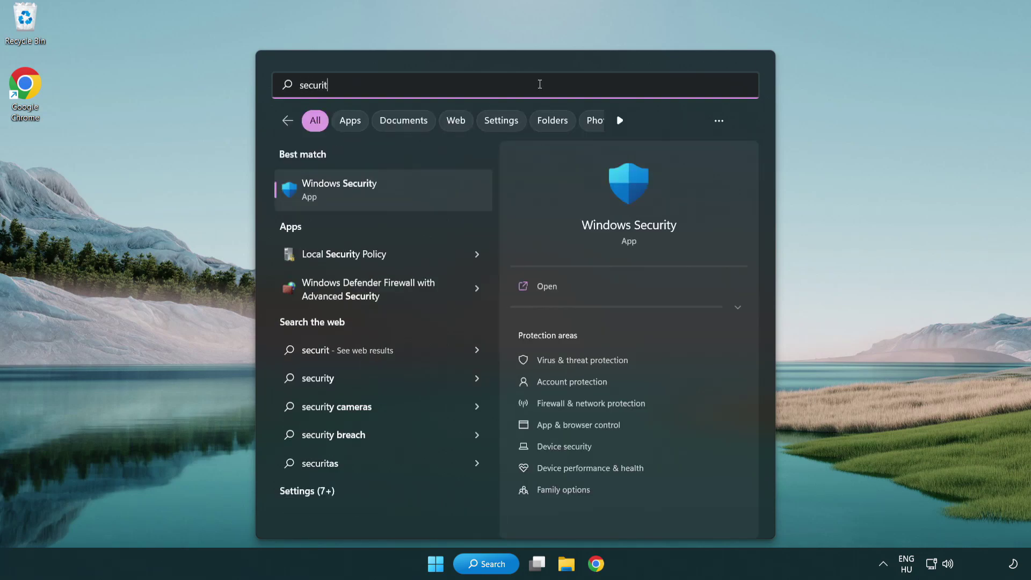
{"action": "type", "text": "y"}
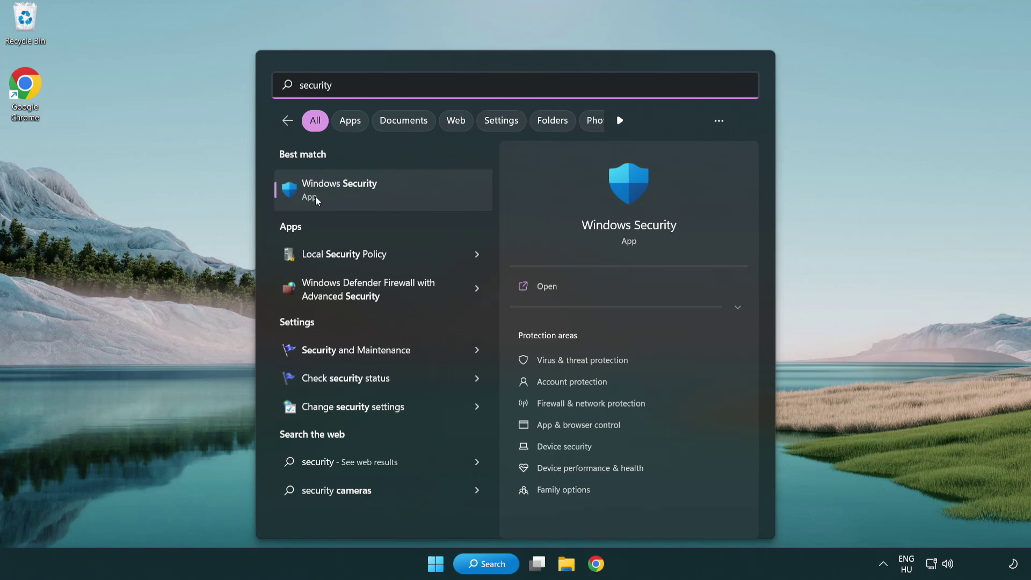
{"action": "left_click", "coordinate": [422, 196]}
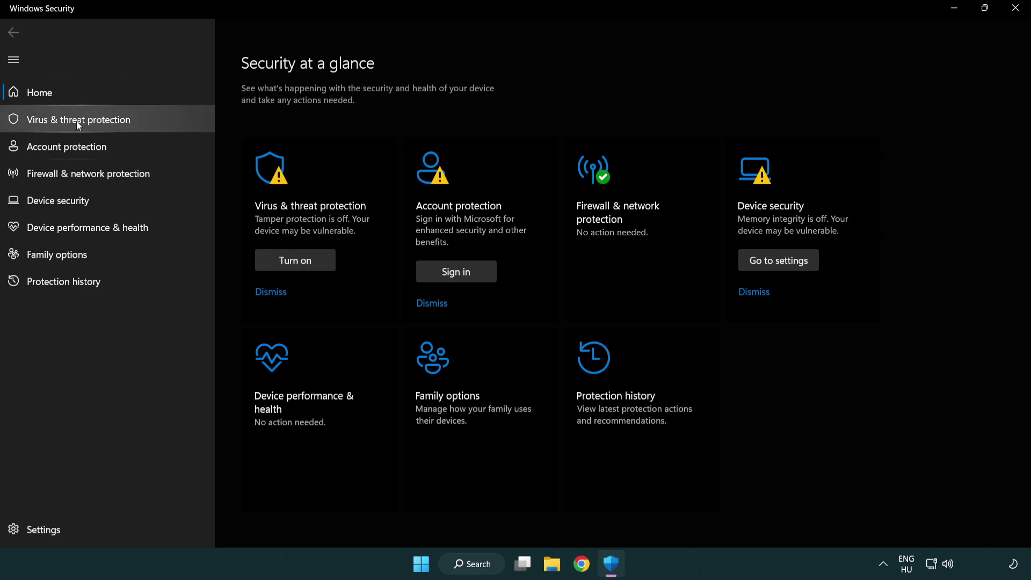
- Go from Virus & threat protection settings to Add or remove exclusions
{"action": "left_click", "coordinate": [156, 119]}
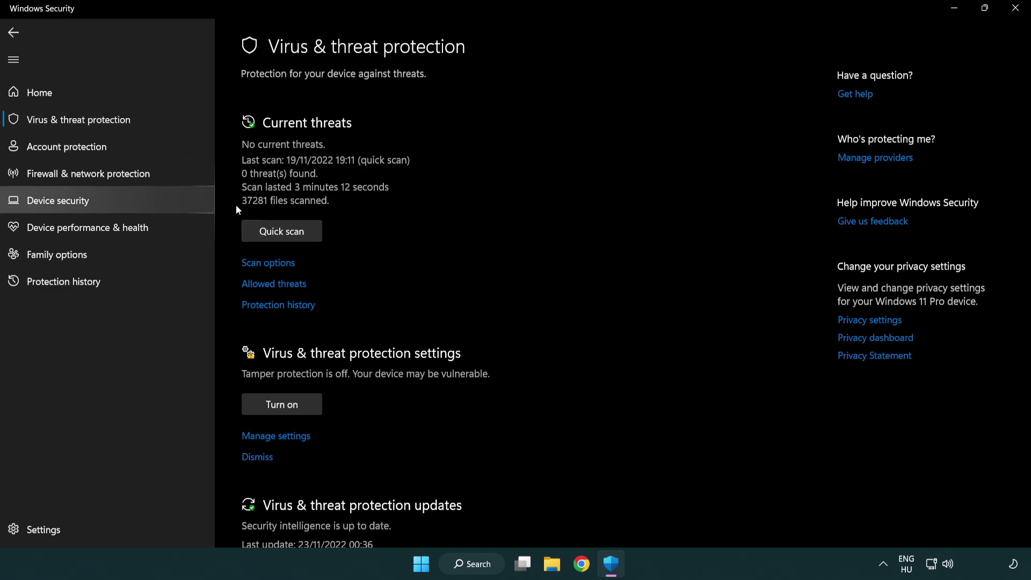
{"action": "scroll", "coordinate": [300, 226], "scroll_direction": "down", "scroll_amount": 2}
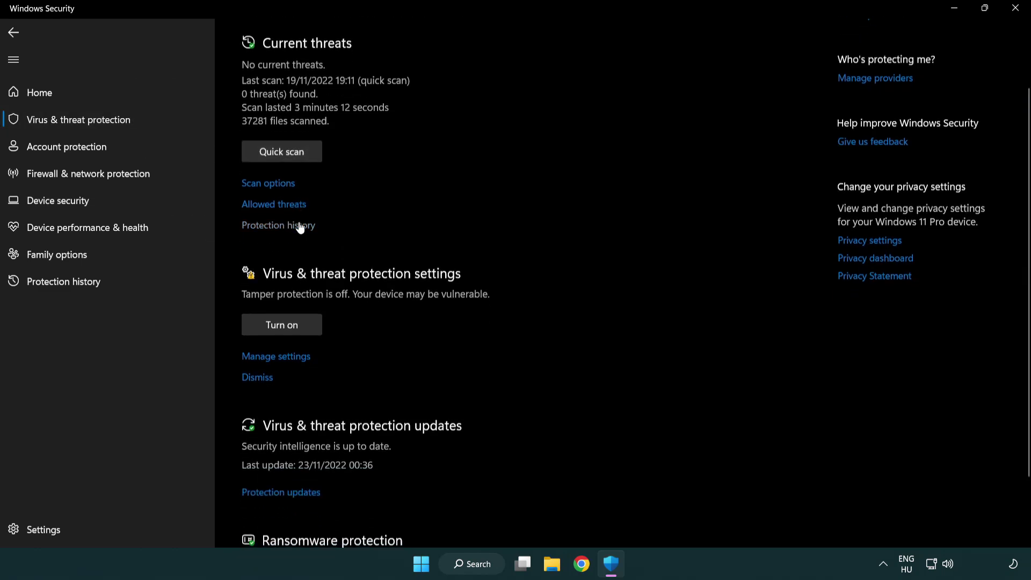
{"action": "left_click", "coordinate": [274, 357]}
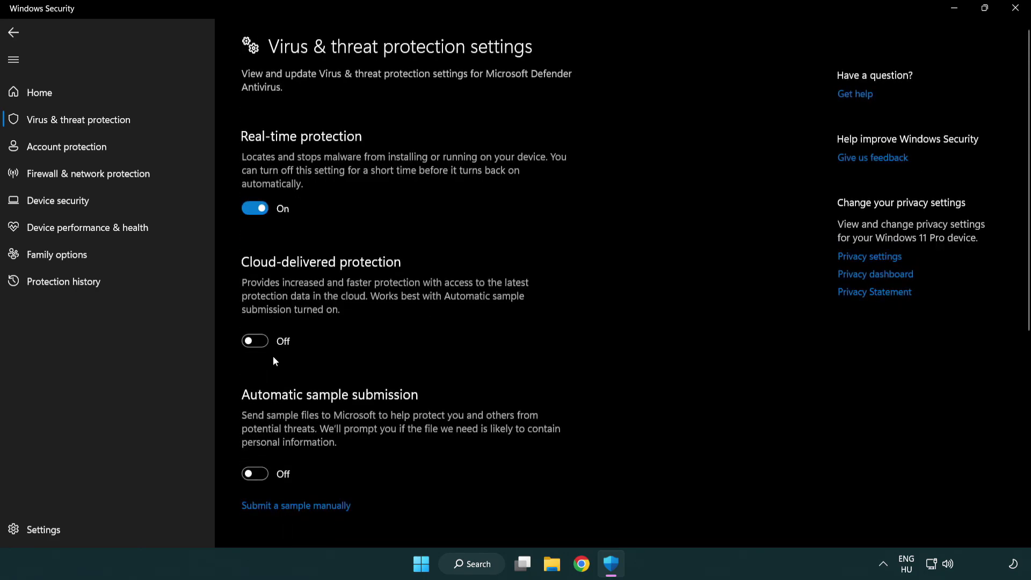
{"action": "scroll", "coordinate": [274, 357], "scroll_direction": "down", "scroll_amount": 2}
{"action": "scroll", "coordinate": [274, 356], "scroll_direction": "down", "scroll_amount": 3}
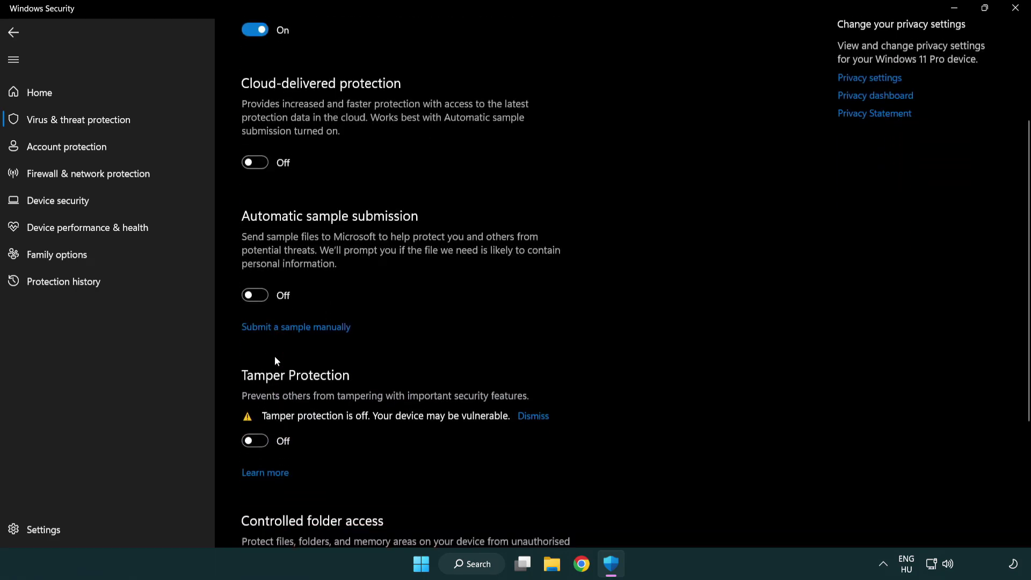
{"action": "scroll", "coordinate": [275, 357], "scroll_direction": "down", "scroll_amount": 4}
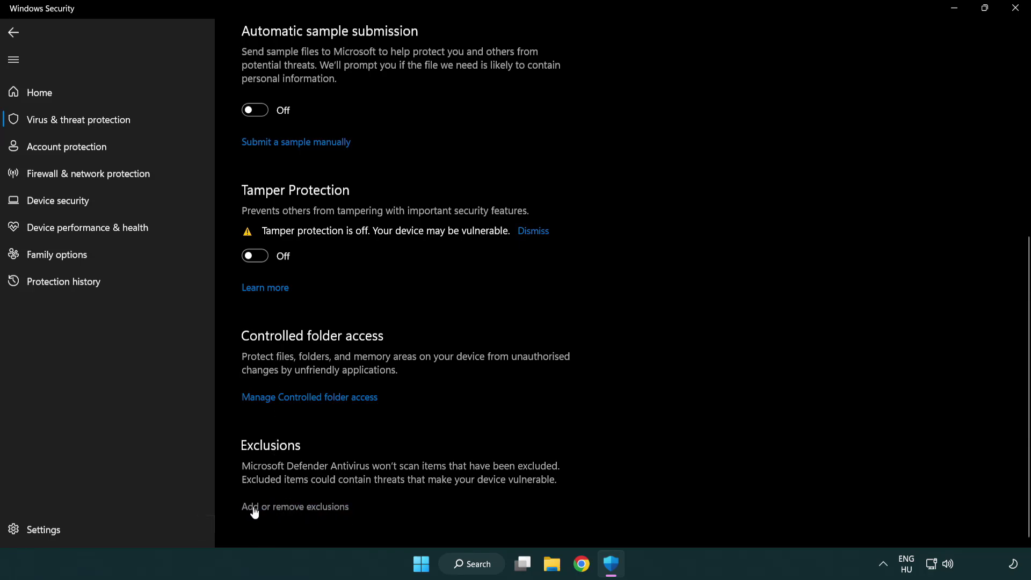
{"action": "left_click", "coordinate": [297, 507]}
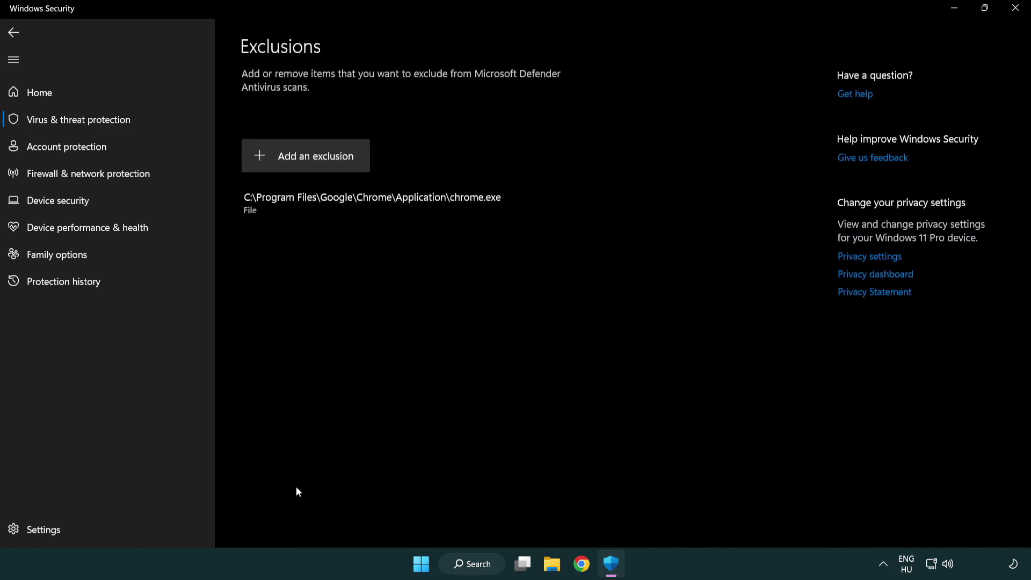
- Pick the NOT WORKING APP shortcut in C:\Program Files (x86) as a file exclusion, then close Windows Security
{"action": "left_click", "coordinate": [309, 158]}
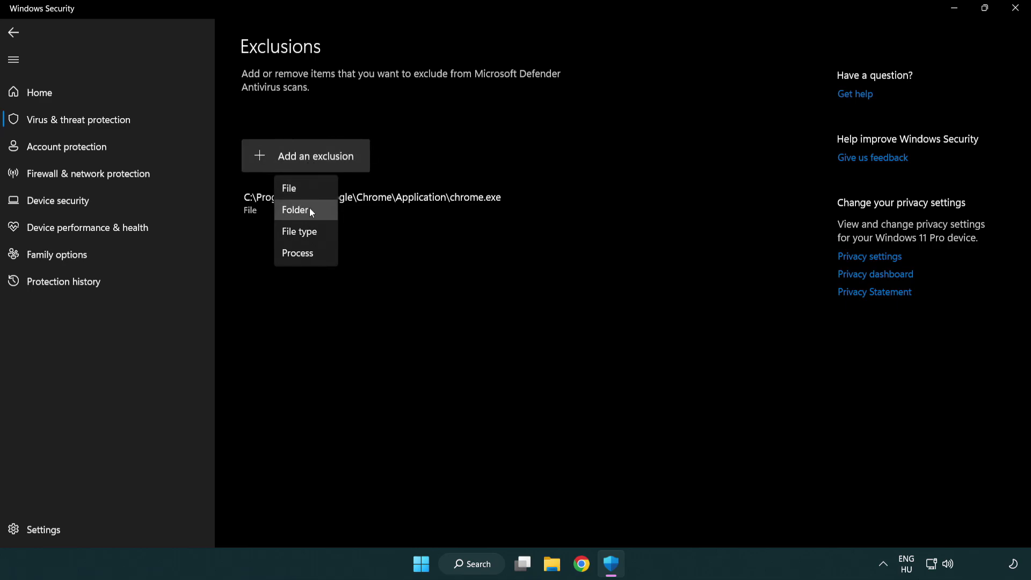
{"action": "left_click", "coordinate": [311, 191]}
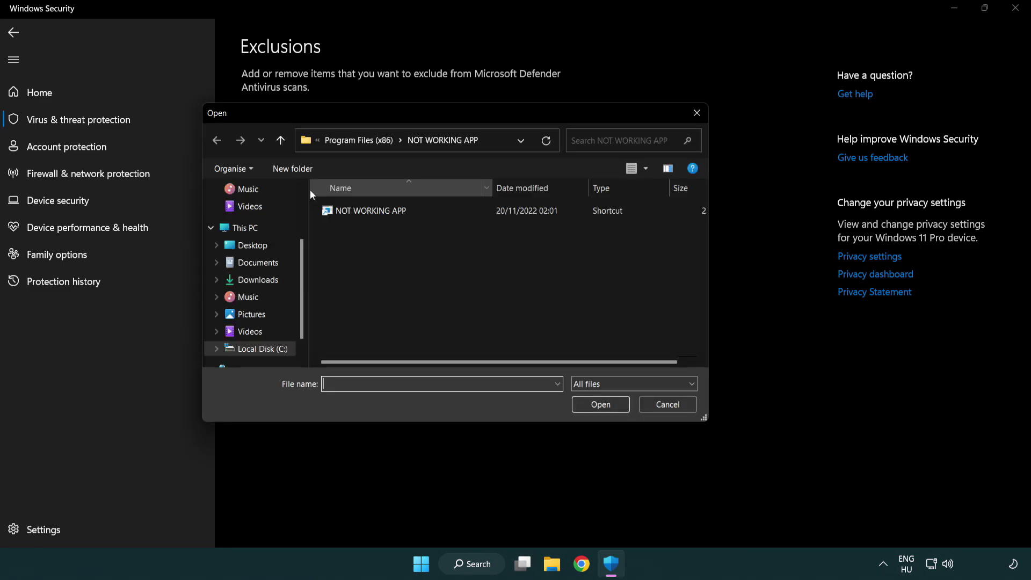
{"action": "left_click", "coordinate": [349, 143]}
{"action": "left_click", "coordinate": [351, 143]}
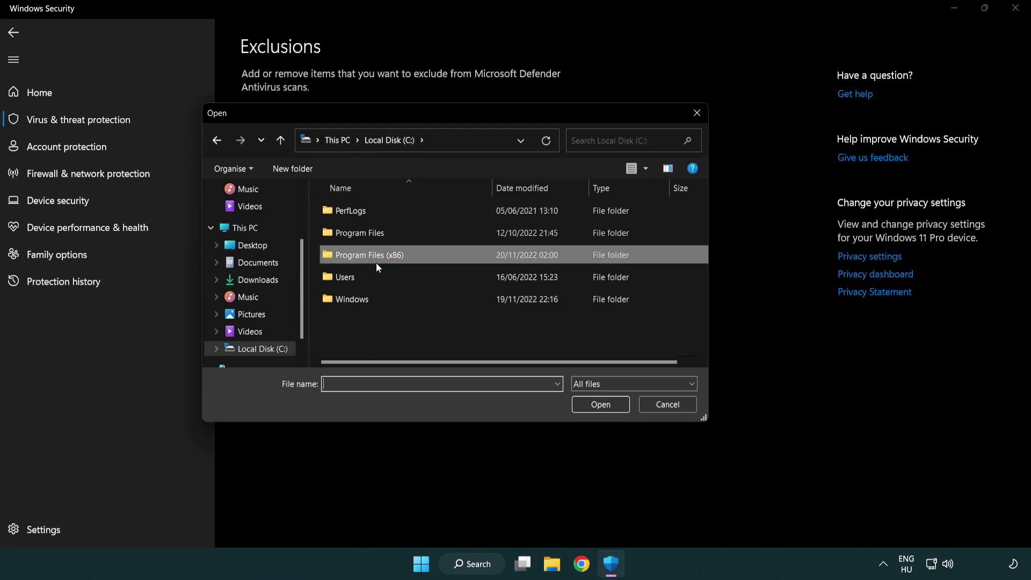
{"action": "left_click", "coordinate": [350, 143]}
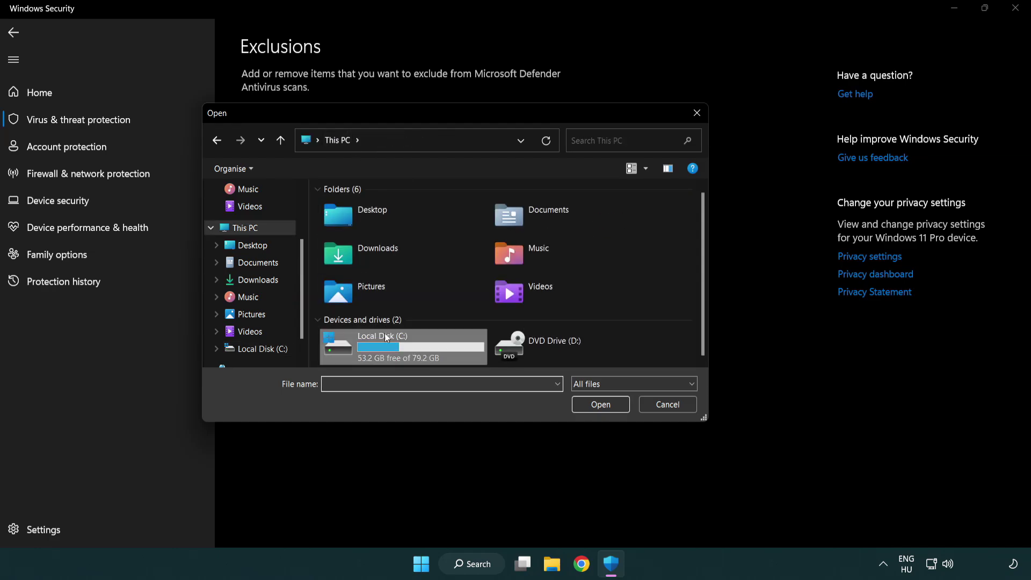
{"action": "double_click", "coordinate": [376, 354]}
{"action": "double_click", "coordinate": [376, 257]}
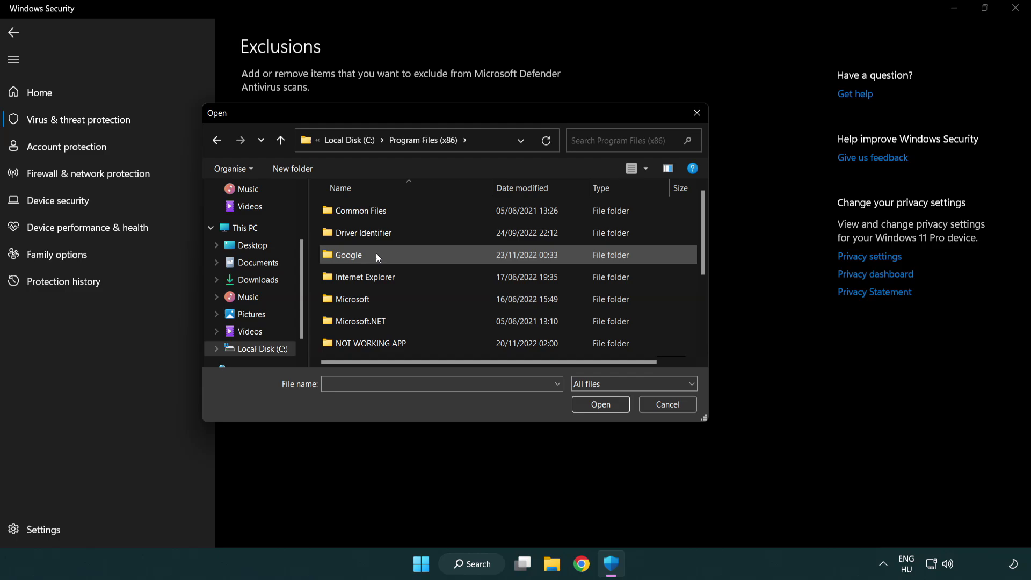
{"action": "double_click", "coordinate": [384, 345]}
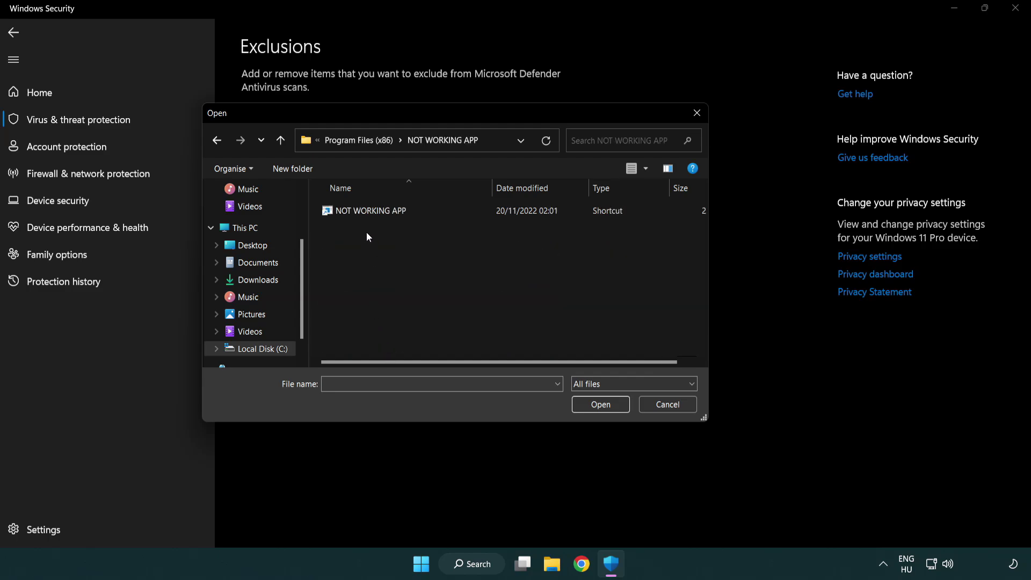
{"action": "left_click", "coordinate": [363, 211]}
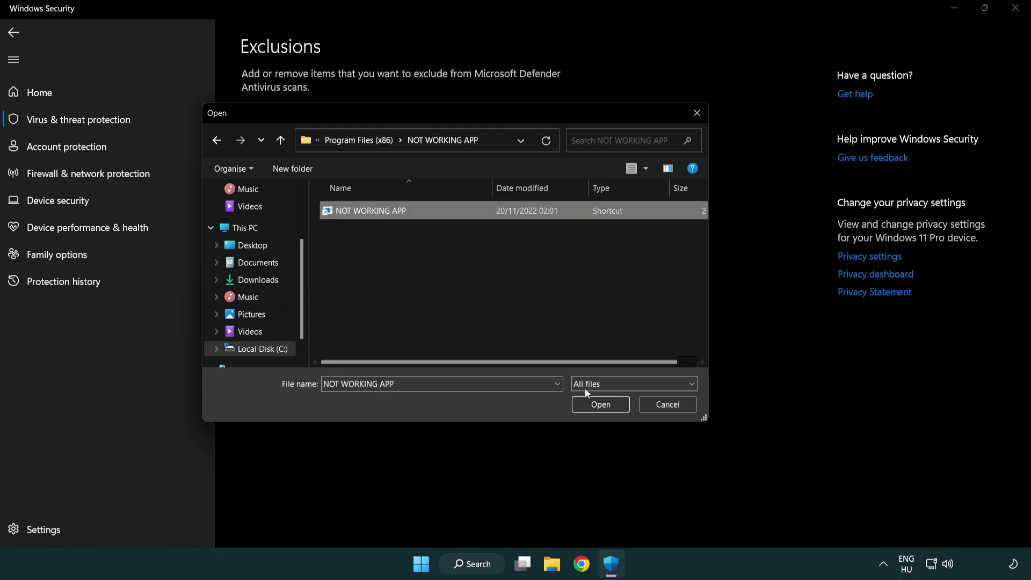
{"action": "left_click", "coordinate": [597, 408]}
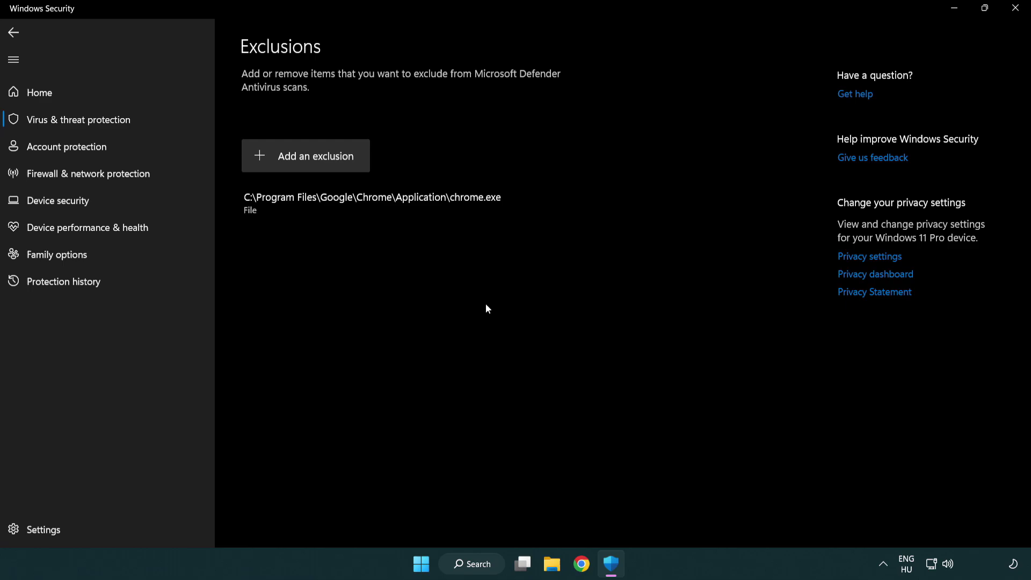
{"action": "left_click", "coordinate": [1015, 9]}
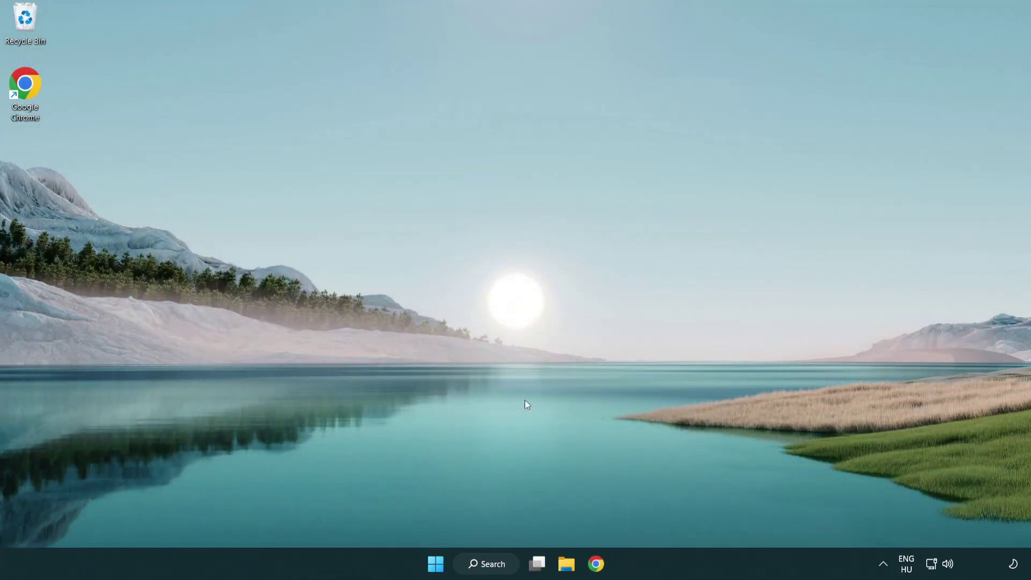
- Show the Start menu power options: Sleep, Shut down and Restart
{"action": "left_click", "coordinate": [436, 565]}
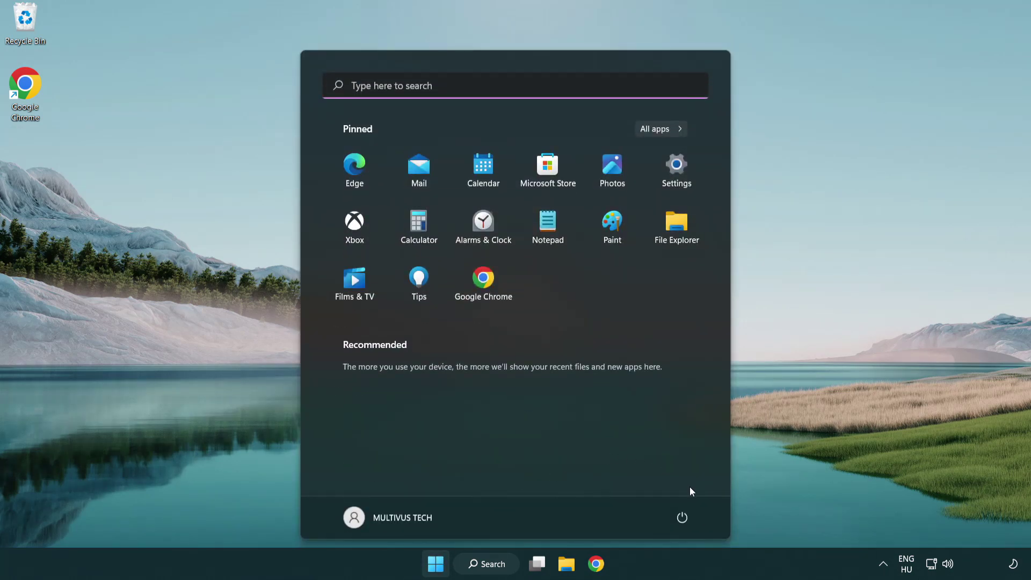
{"action": "left_click", "coordinate": [684, 516]}
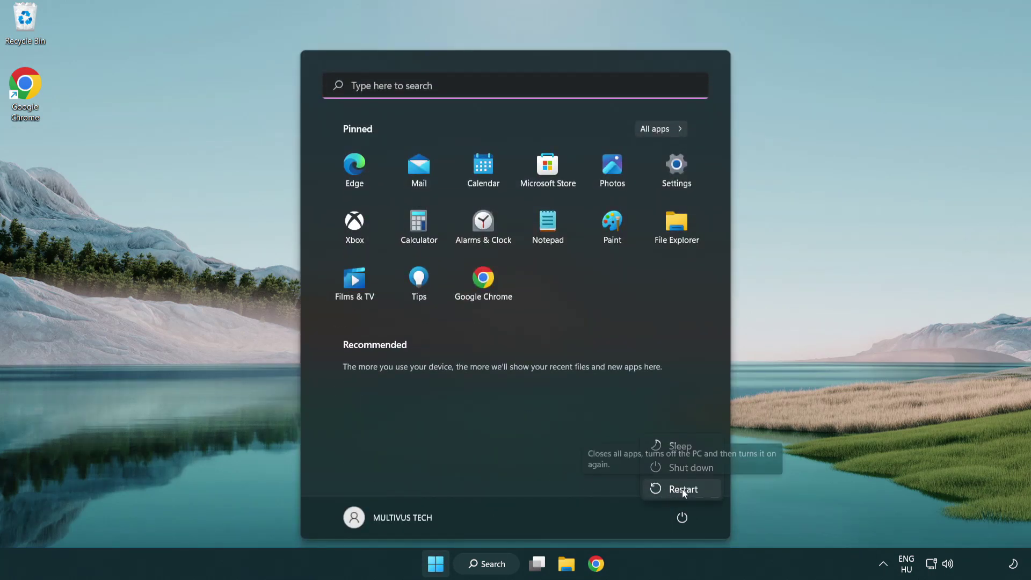